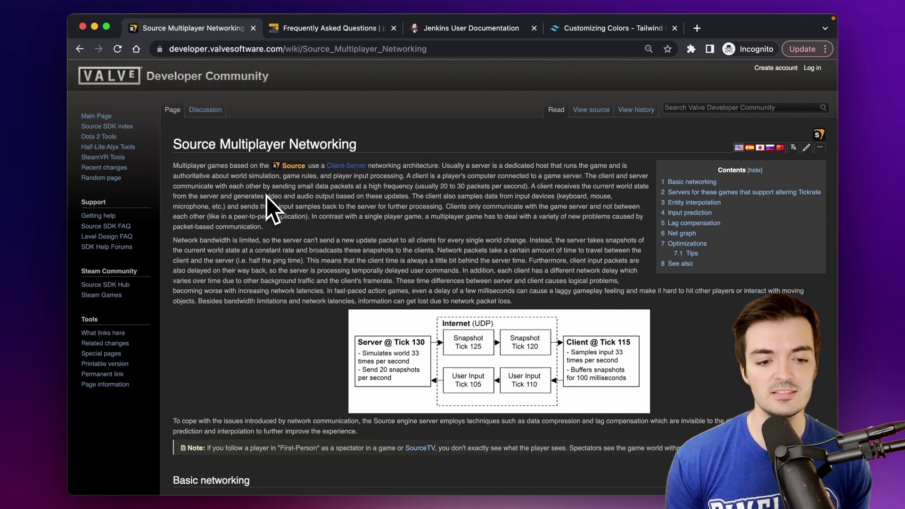
Highlight one full line of the first paragraph and one of the second to show their length
left_click_drag(172, 165, 633, 171)
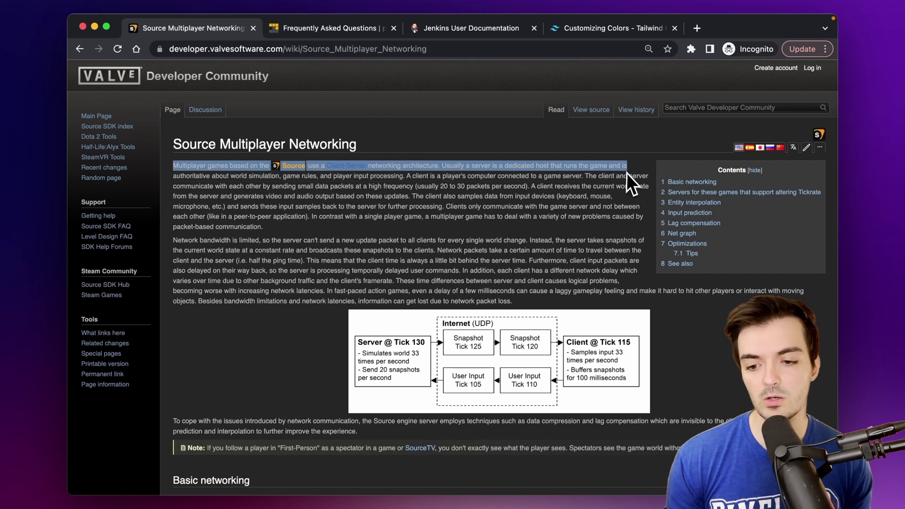
left_click(181, 180)
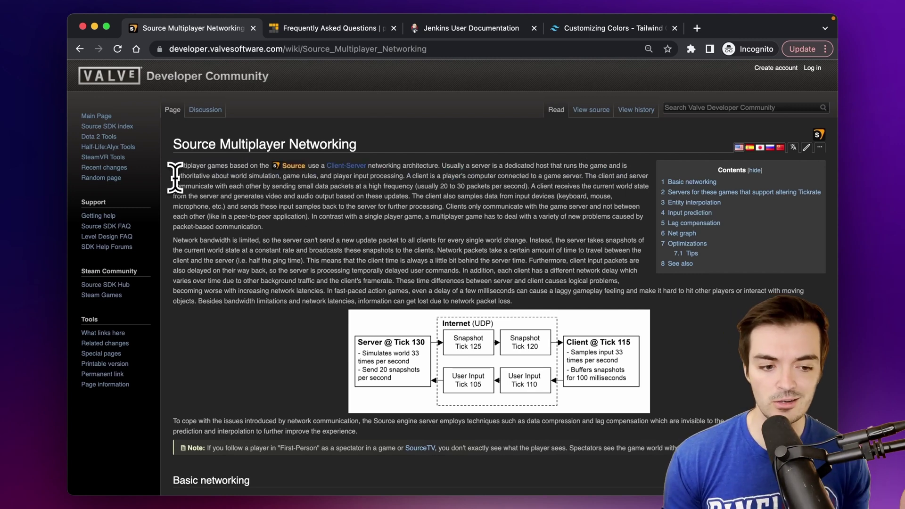
left_click_drag(174, 292, 714, 293)
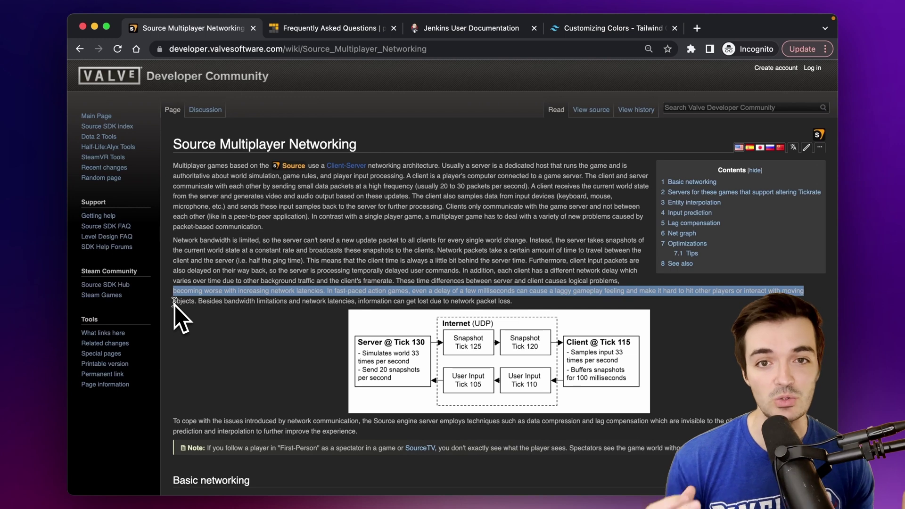
left_click(215, 295)
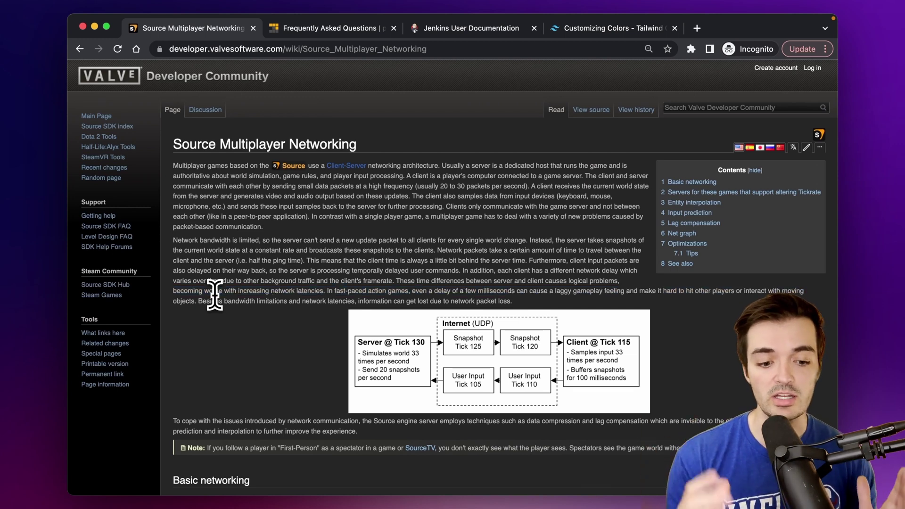
Give the second paragraph an inline max-width of 300px in DevTools
key("super+alt+i")
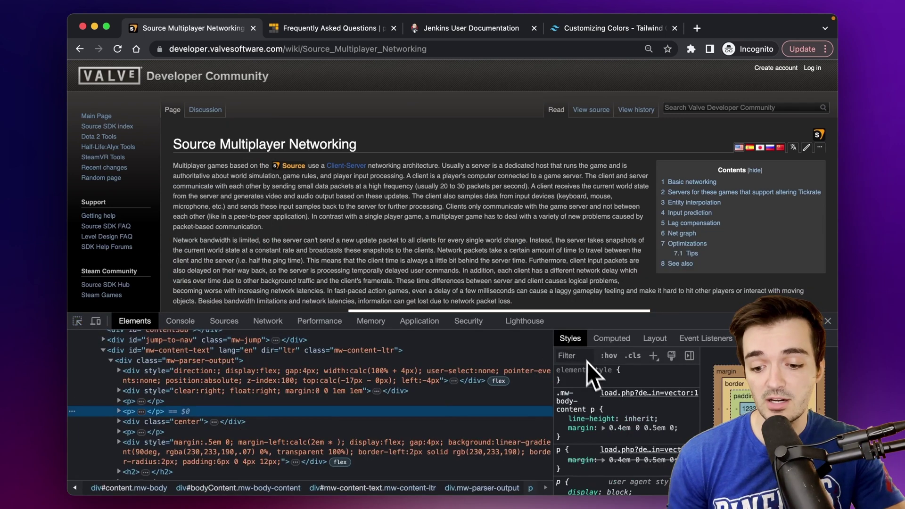
left_click(594, 377)
type("max-width:")
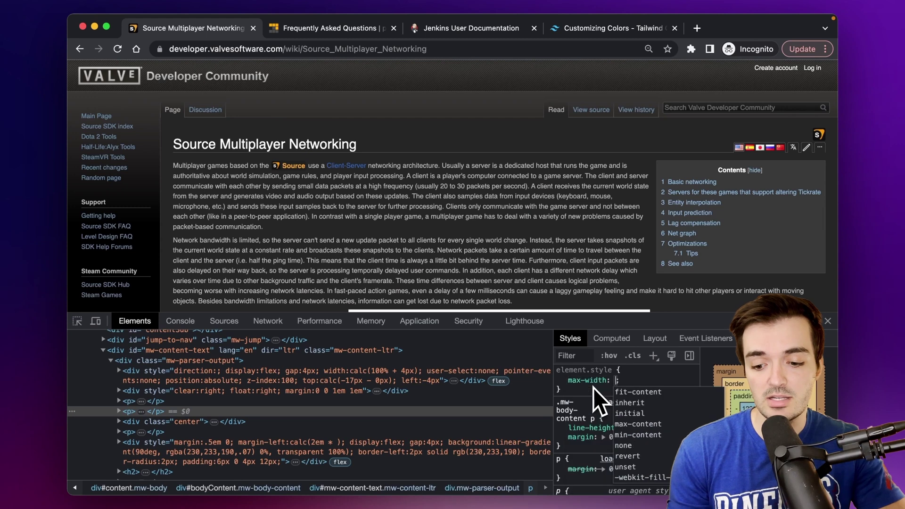
key("Tab")
type("300px")
scroll(303, 252, "down", 2)
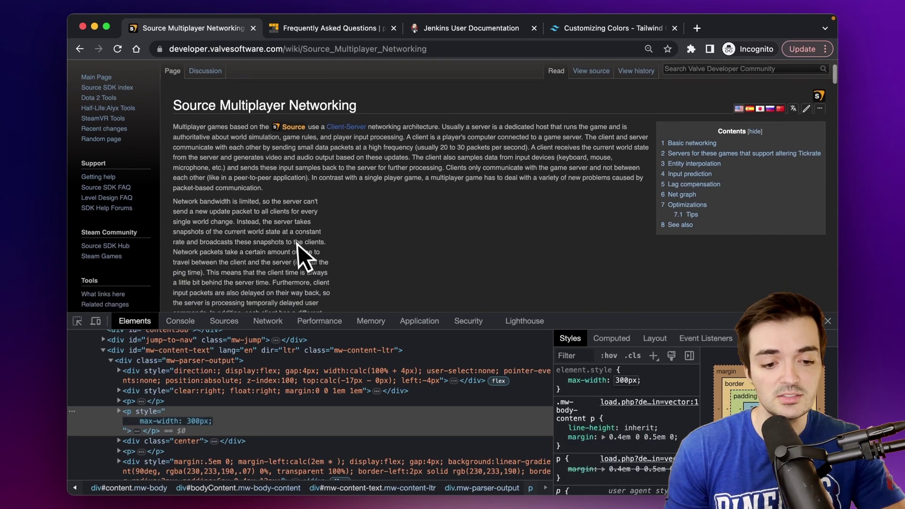
Highlight the first and second lines of the narrowed paragraph for comparison
left_click_drag(178, 202, 265, 204)
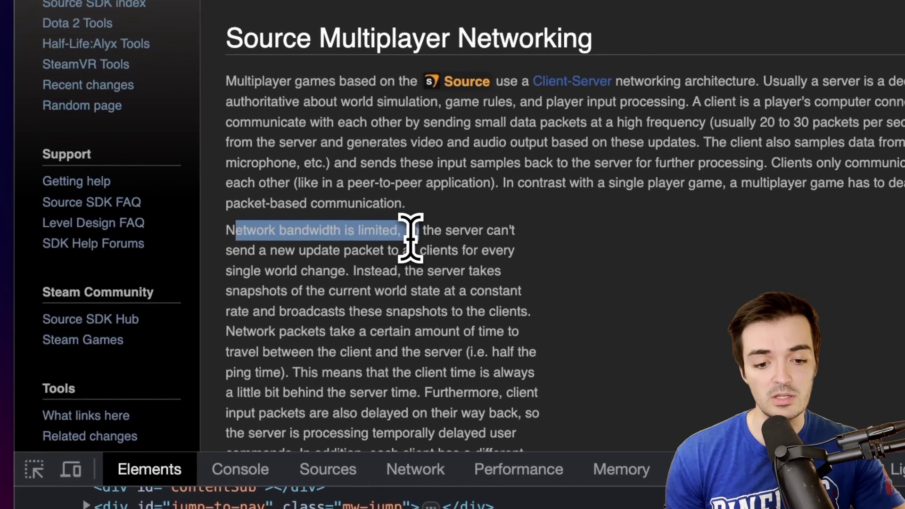
left_click_drag(410, 231, 517, 234)
left_click_drag(227, 251, 508, 262)
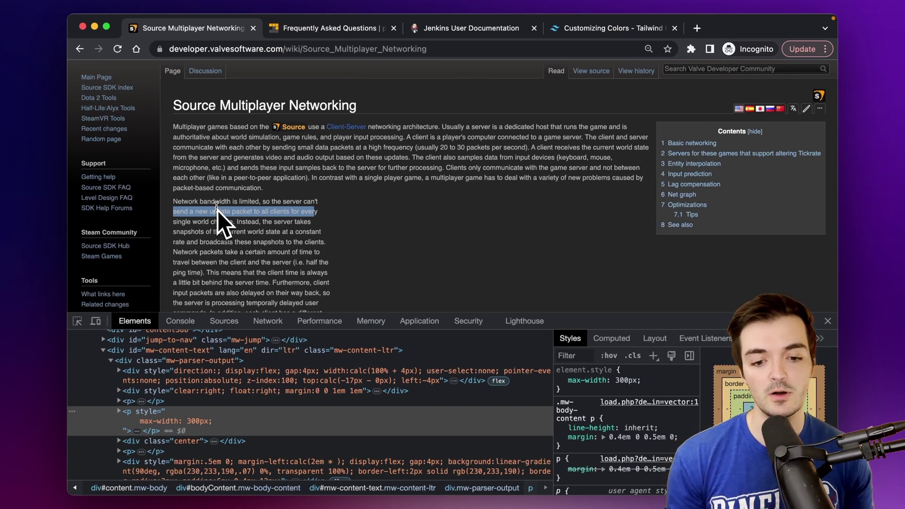
Select the main content container div#content with the element picker
key("super+alt+i")
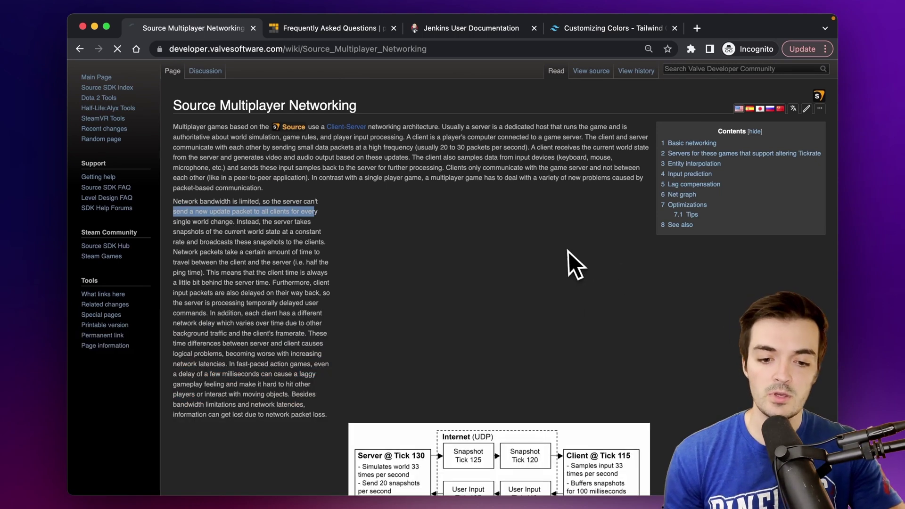
key("super+shift+c")
scroll(197, 165, "up", 2)
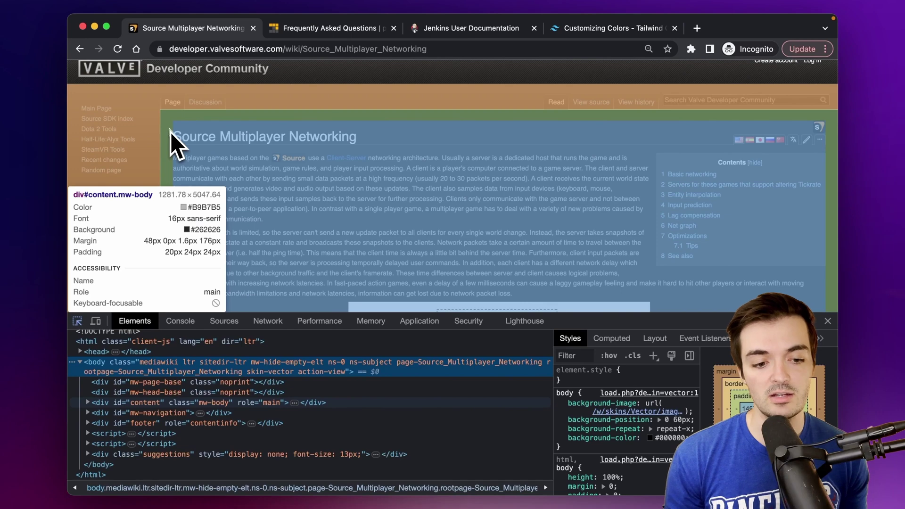
left_click(170, 132)
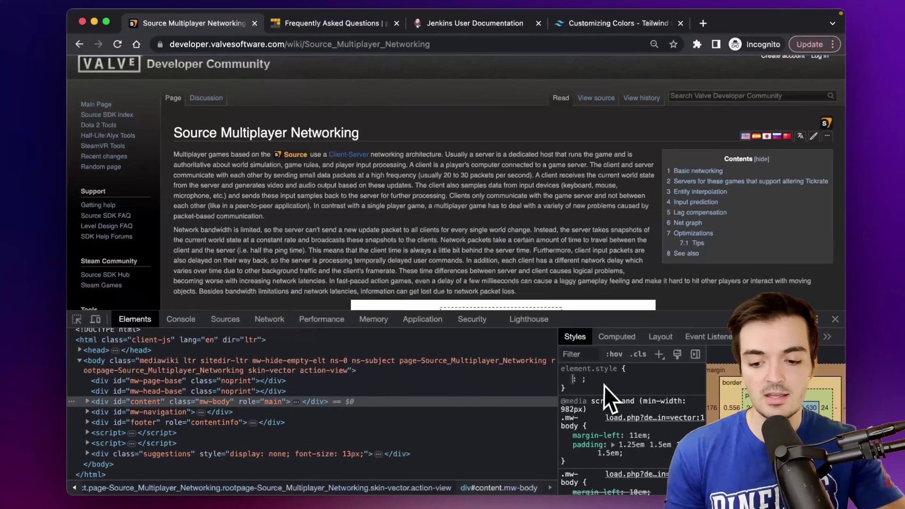
Add an inline max-width: 600px to div#content
left_click(655, 367)
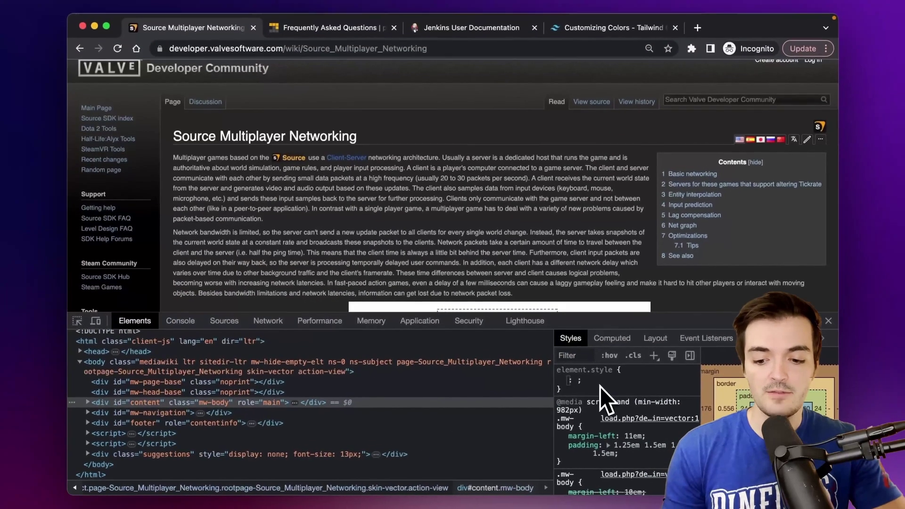
type("max-width")
key("Tab")
type("600")
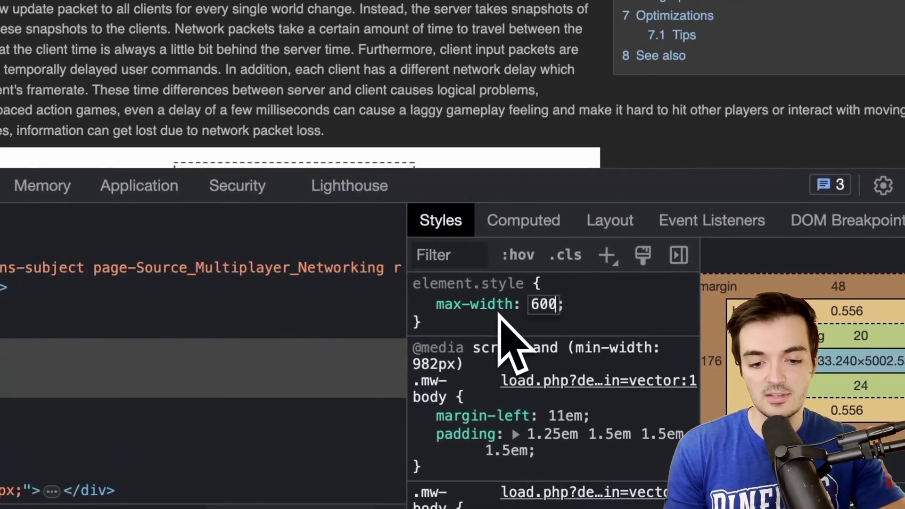
type("px")
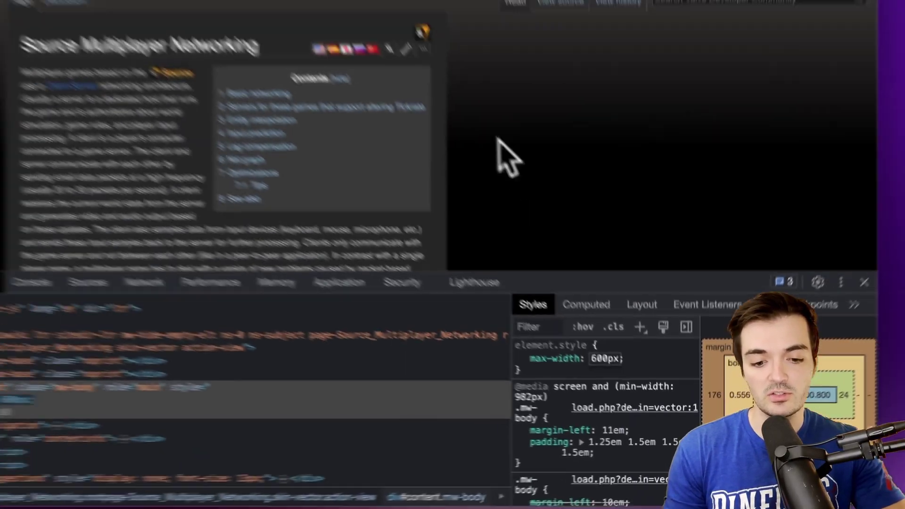
scroll(500, 234, "down", 2)
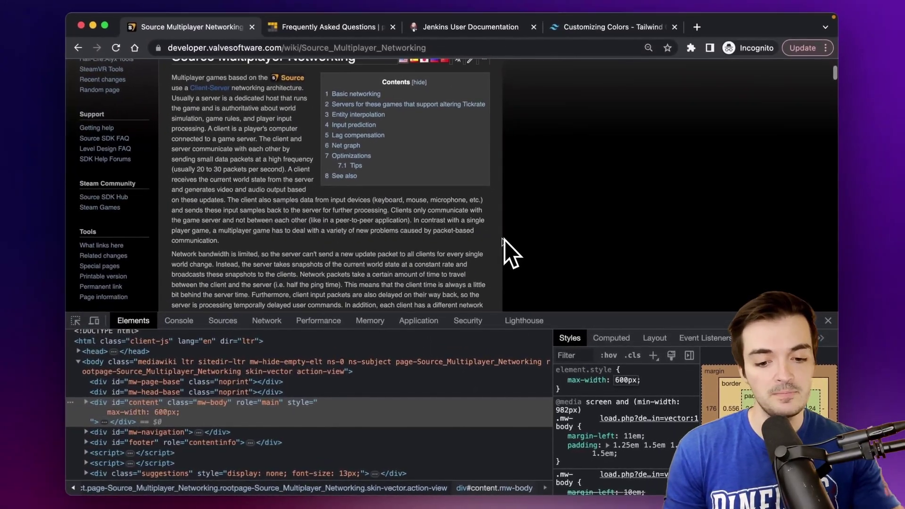
scroll(468, 236, "up", 2)
scroll(471, 236, "up", 1)
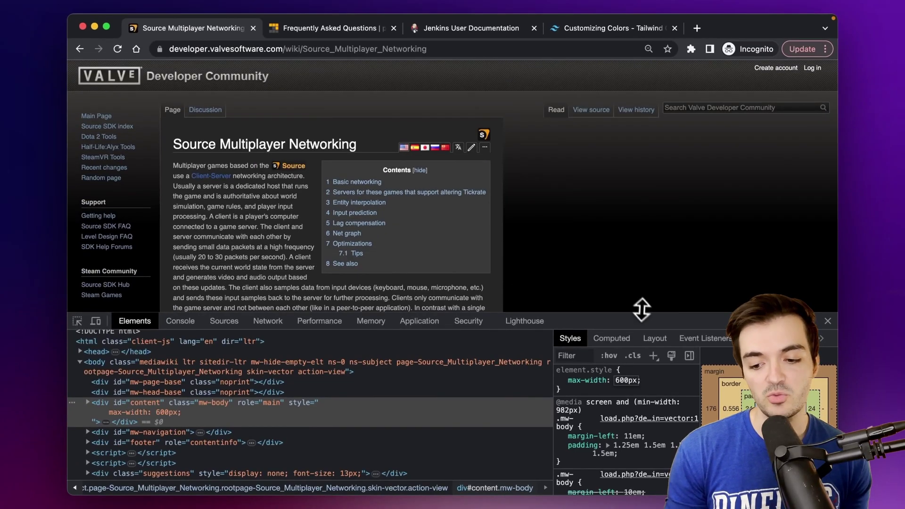
left_click_drag(640, 312, 644, 386)
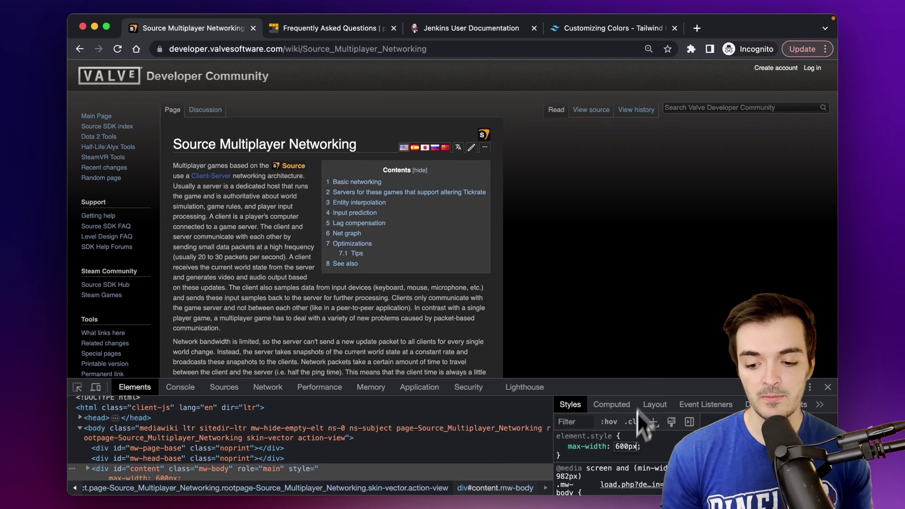
Center div#content with margin: 0 auto and view the result without DevTools
key("Tab")
type("margin")
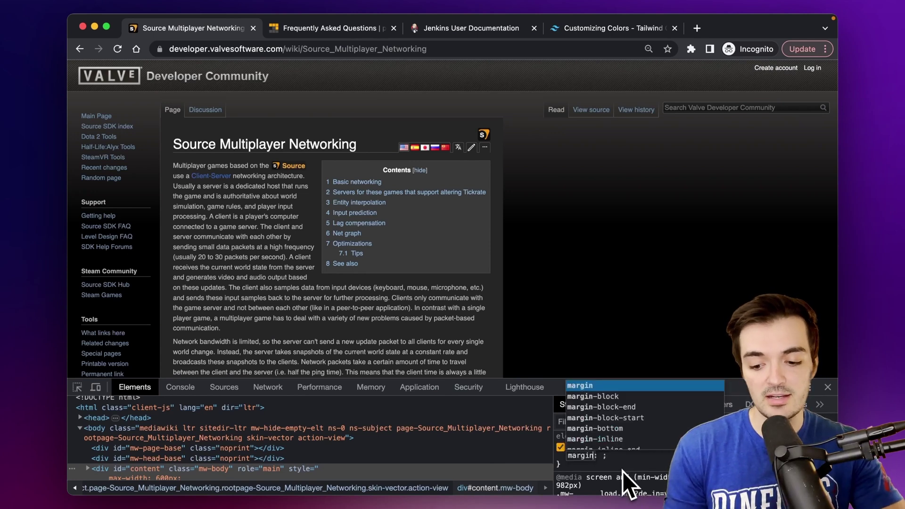
key("Tab")
type("0 auto")
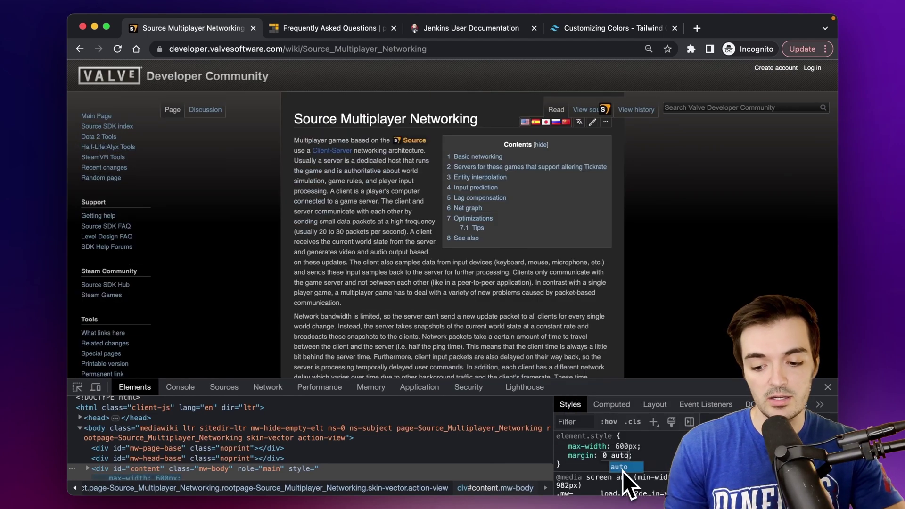
scroll(572, 335, "down", 1)
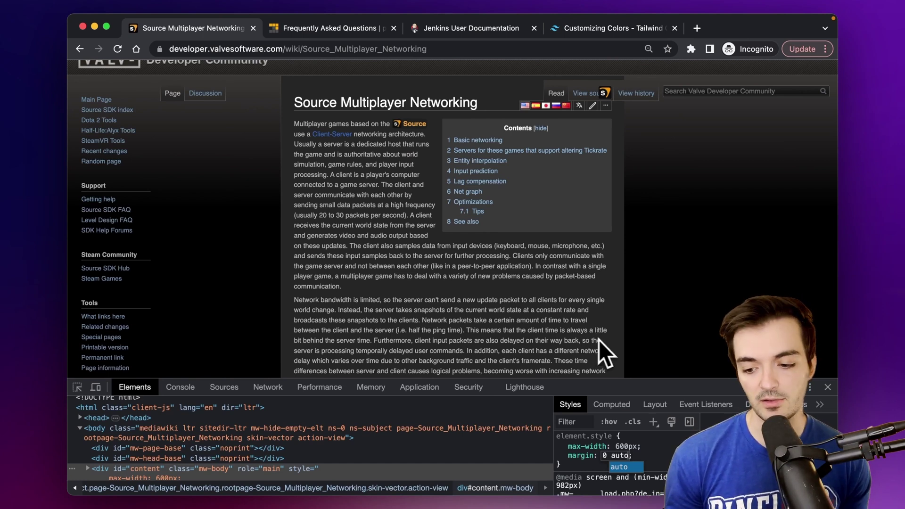
key("Return")
left_click(828, 387)
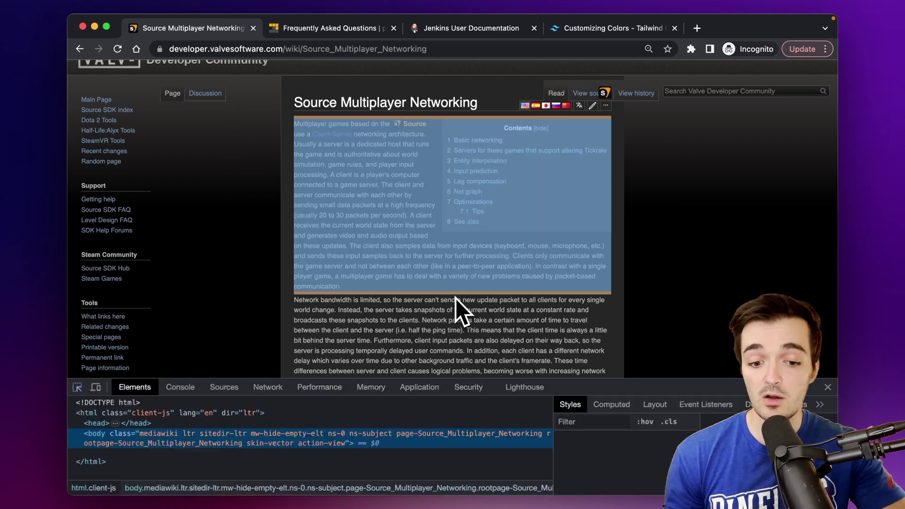
key("super+shift+c")
left_click(383, 251)
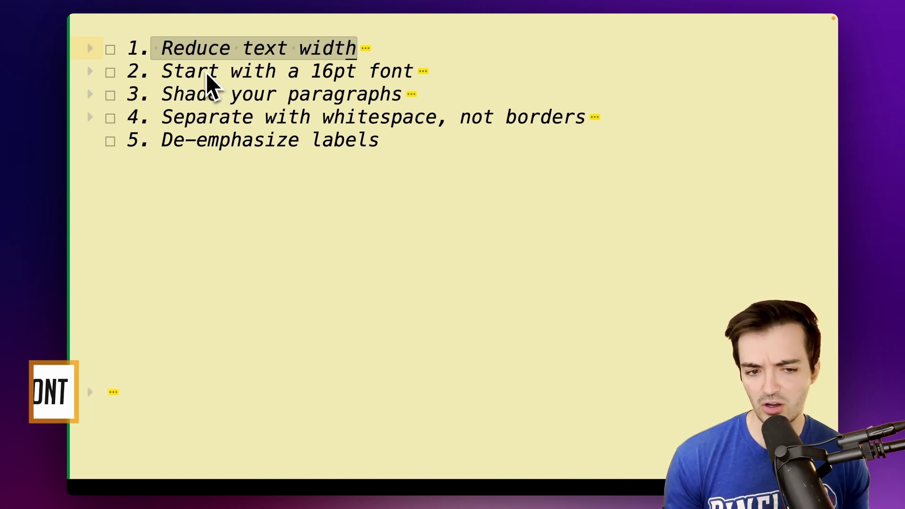
key("ctrl+Left")
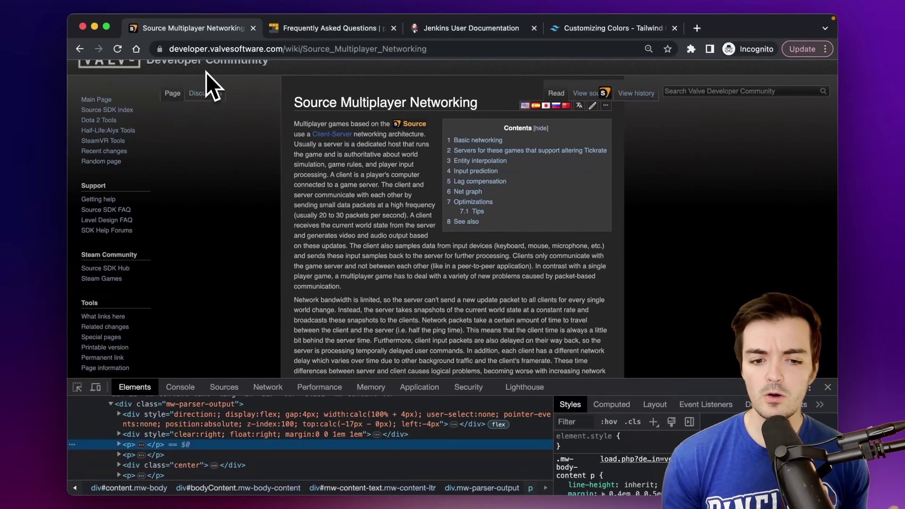
Inspect a paragraph to check its 12.8px font size
scroll(329, 214, "down", 1)
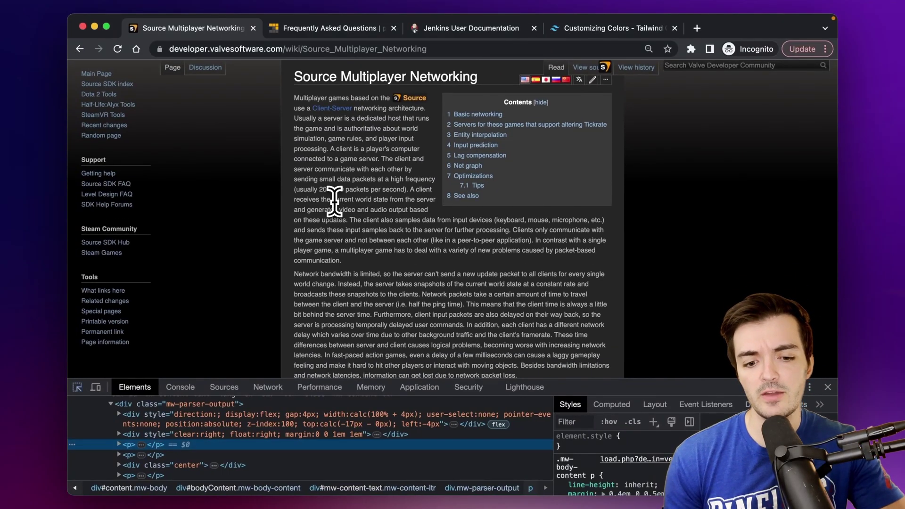
key("super+shift+c")
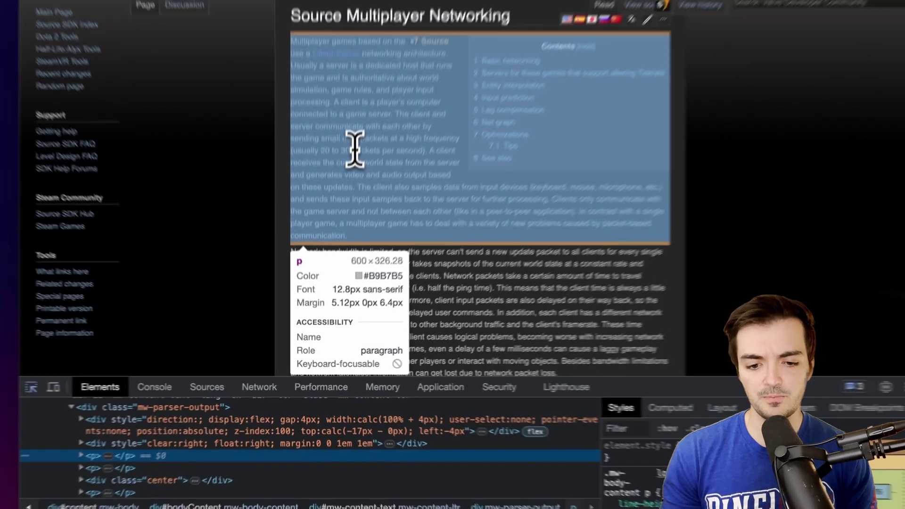
left_click(349, 191)
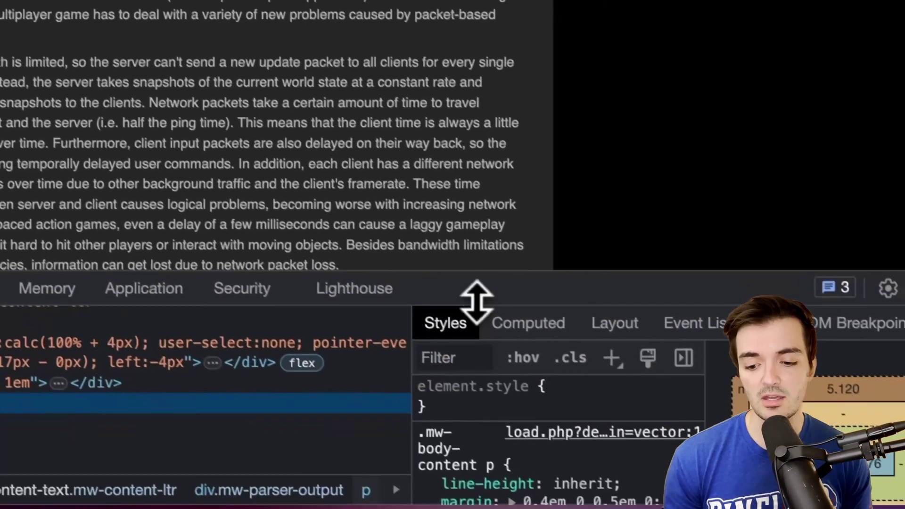
Make the DevTools panel taller and start a new declaration in the .mw-body-content p rule
left_click_drag(780, 506, 773, 436)
left_click_drag(469, 206, 468, 173)
scroll(490, 353, "down", 2)
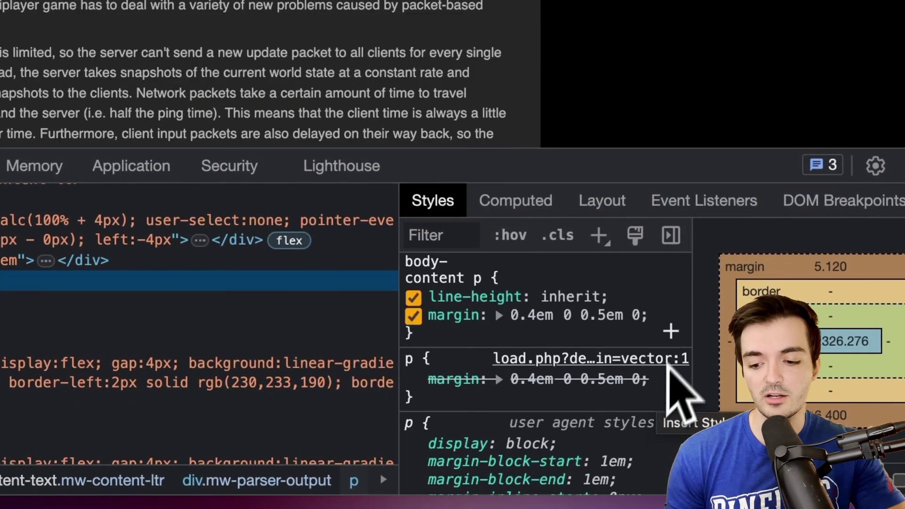
left_click(644, 379)
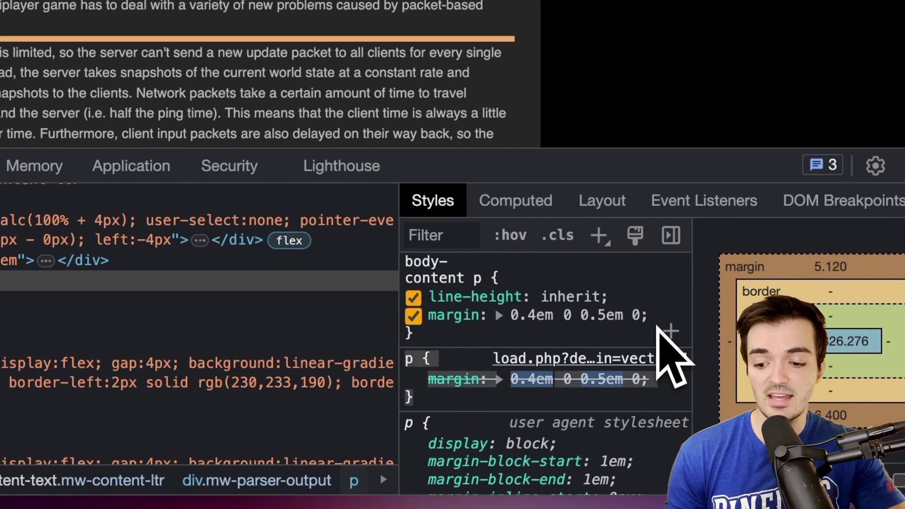
left_click(657, 330)
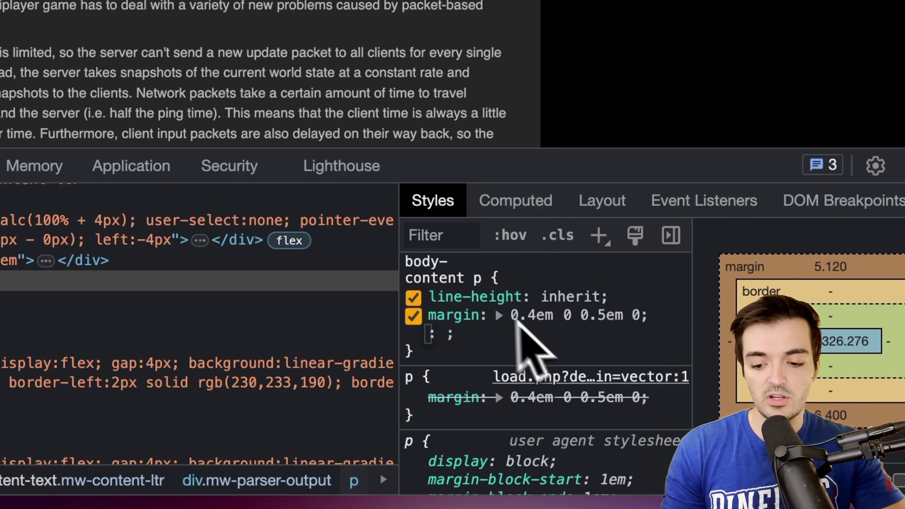
Add font-size: 16px to the .mw-body-content p rule for the article paragraphs
type("font-size")
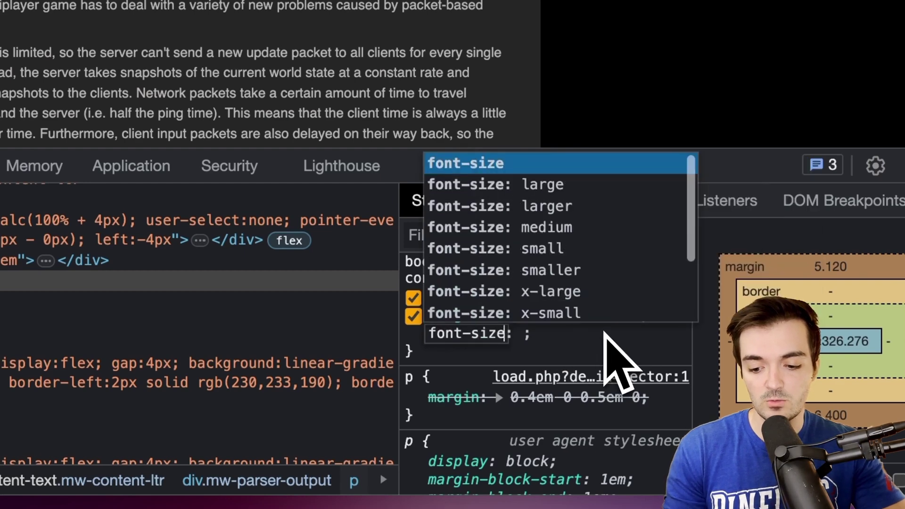
key("Tab")
type("16px")
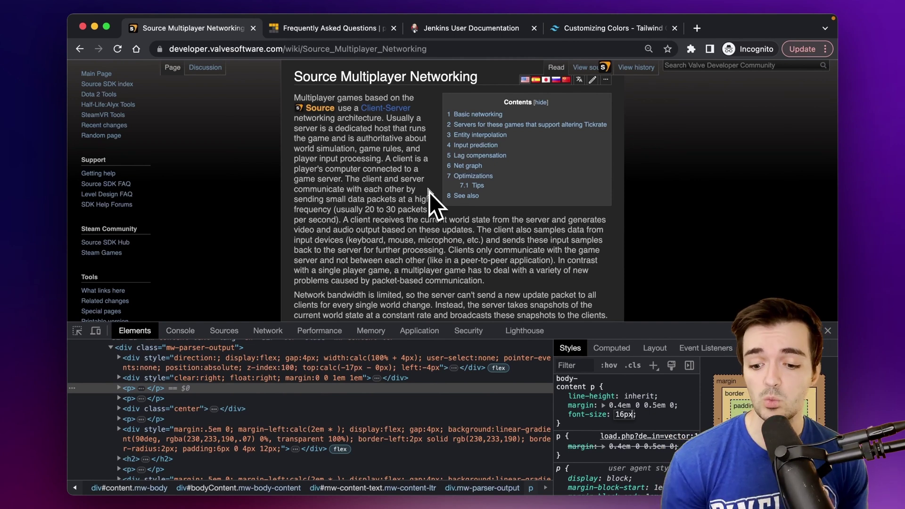
scroll(612, 422, "down", 1)
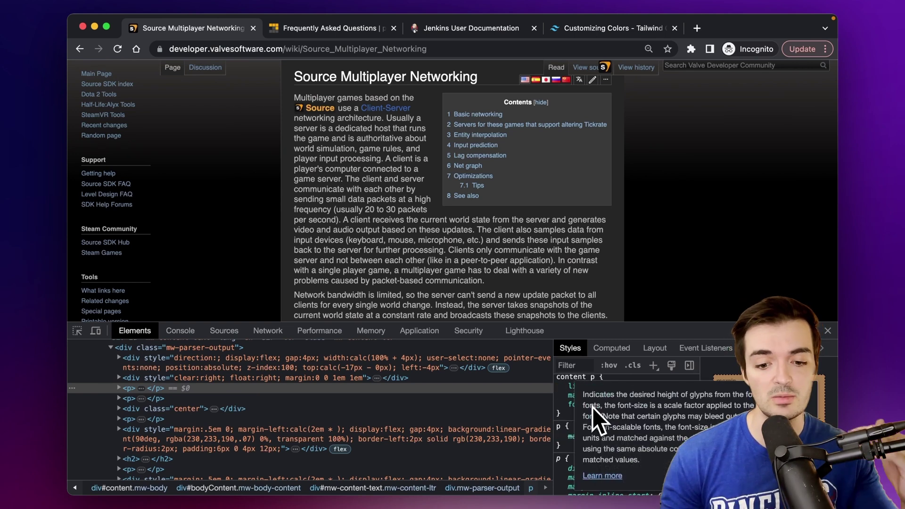
scroll(453, 278, "down", 2)
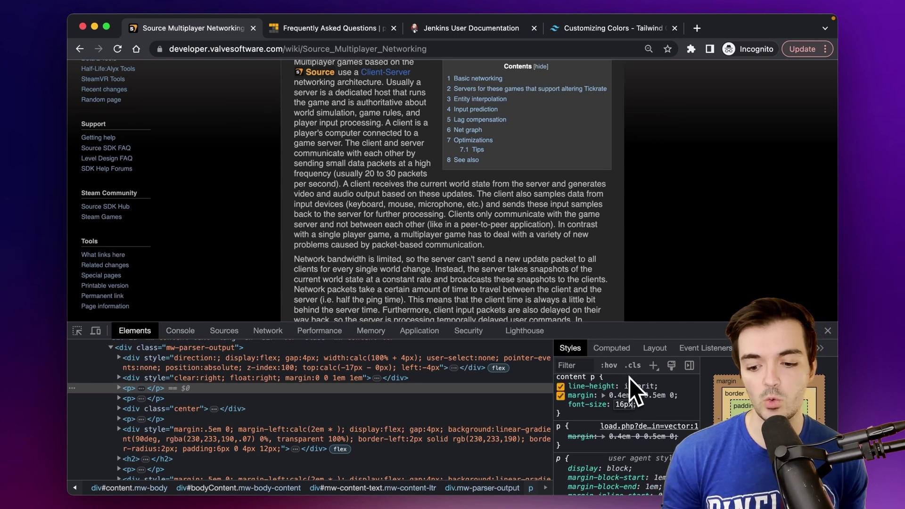
scroll(584, 242, "down", 1)
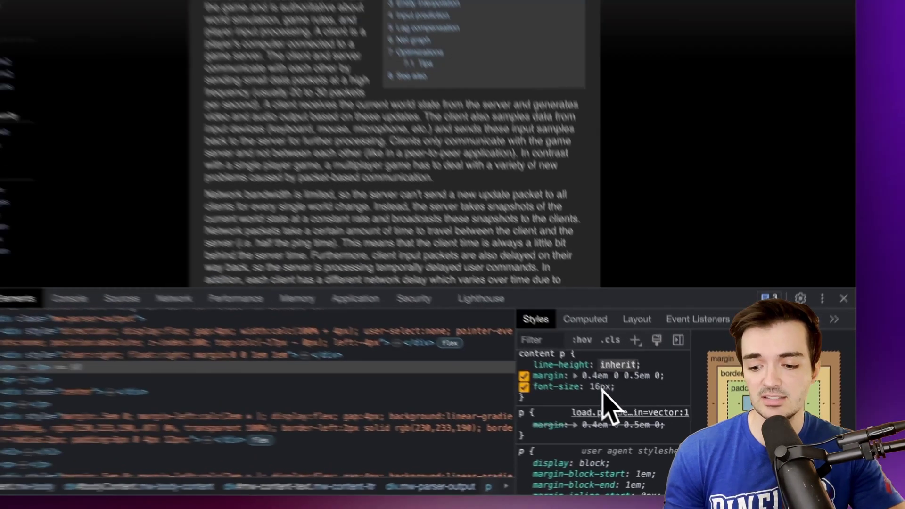
Set the paragraph line-height to 20px (16 × 1.25), then raise it to 24px
key("alt+space")
type("16 * 1.25")
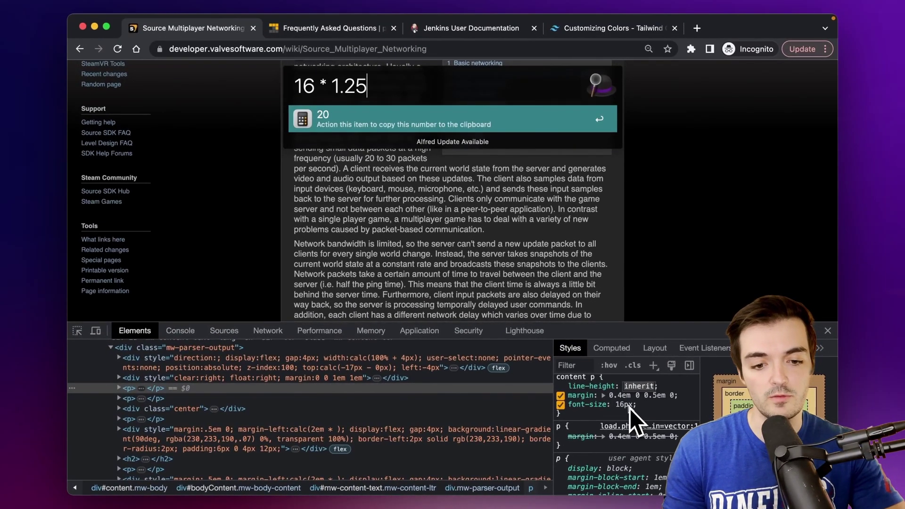
key("Return")
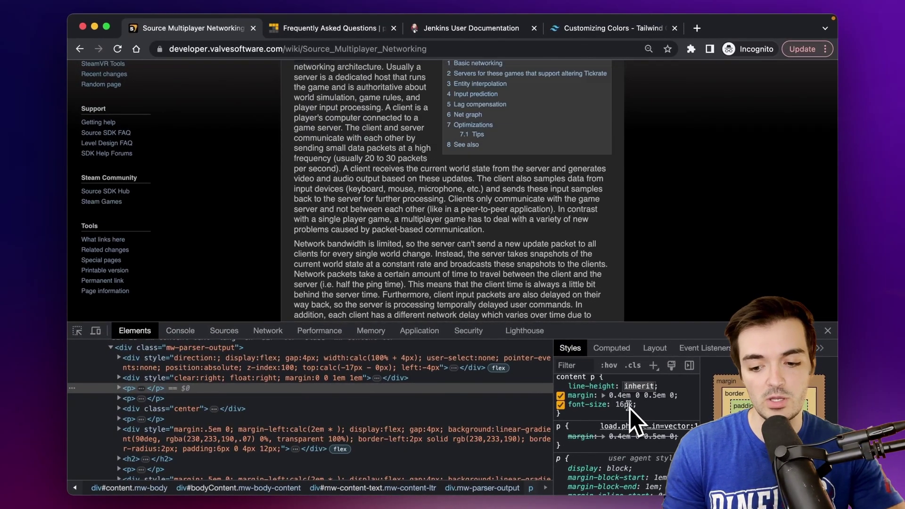
key("super+v")
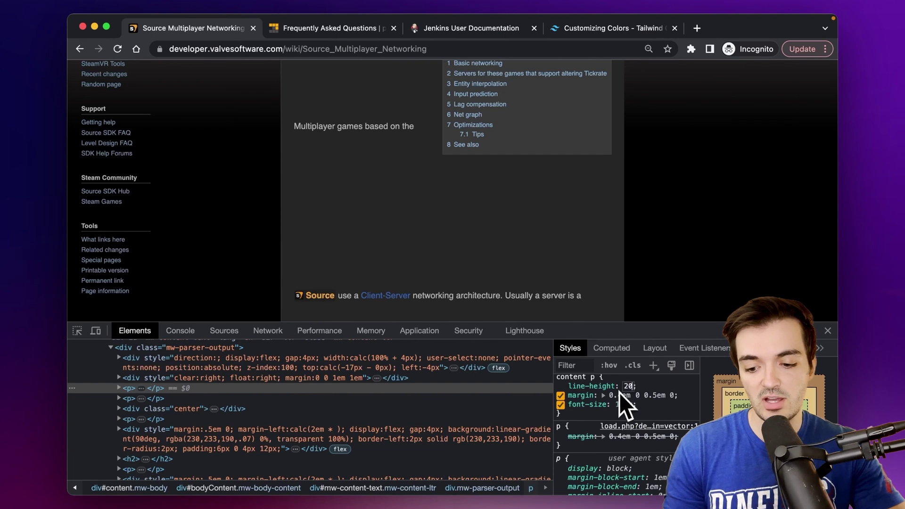
type("px")
scroll(531, 264, "up", 2)
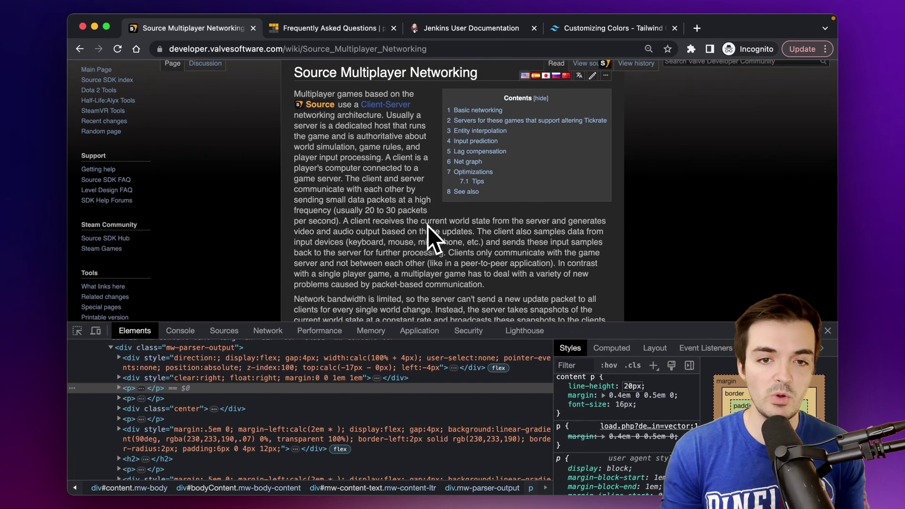
key("Up")
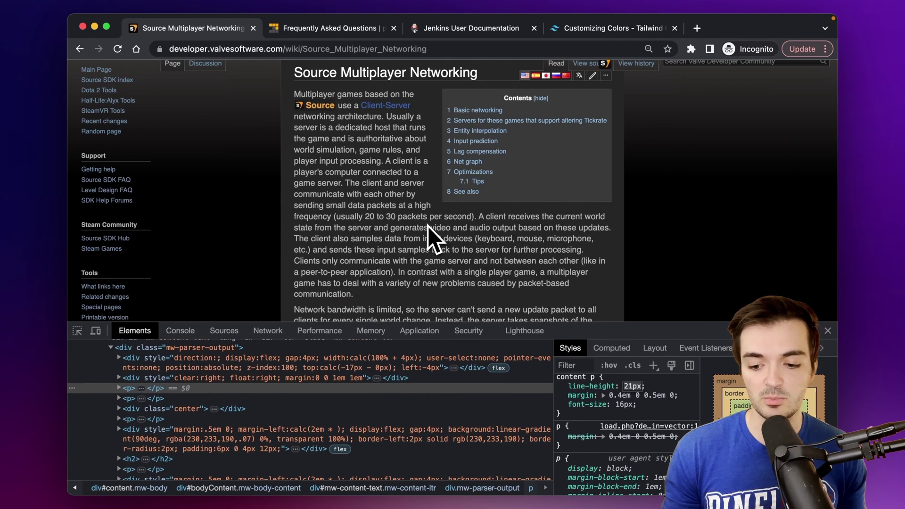
key("Up")
key("Up")
key("Up")
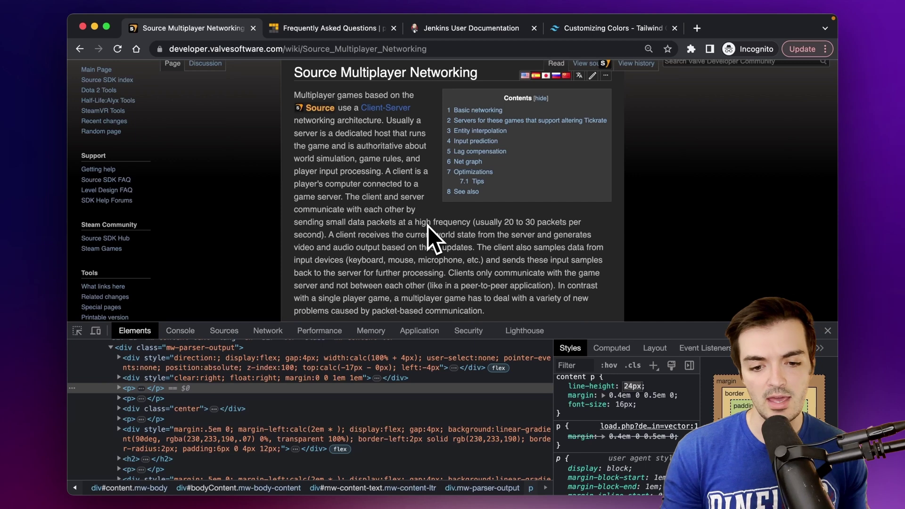
Highlight two lines of paragraph text to show the new line spacing
scroll(355, 188, "down", 1)
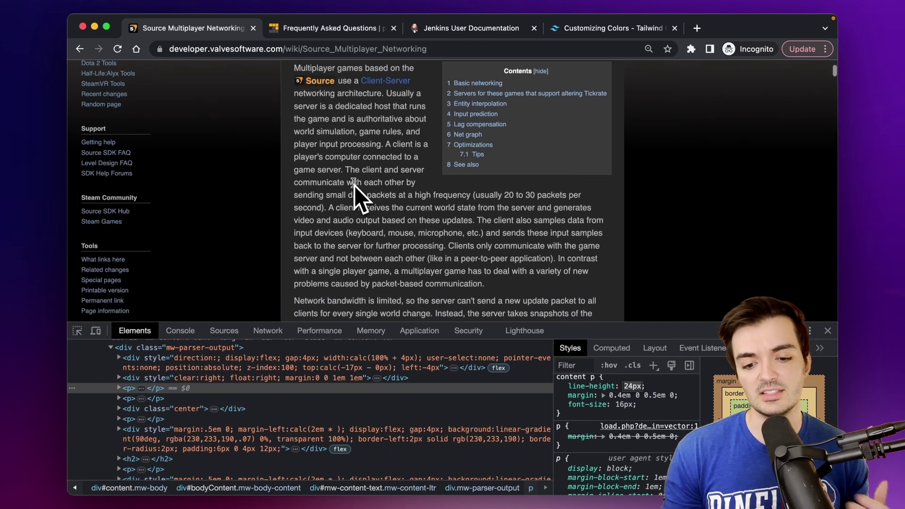
scroll(358, 212, "down", 2)
scroll(360, 225, "down", 2)
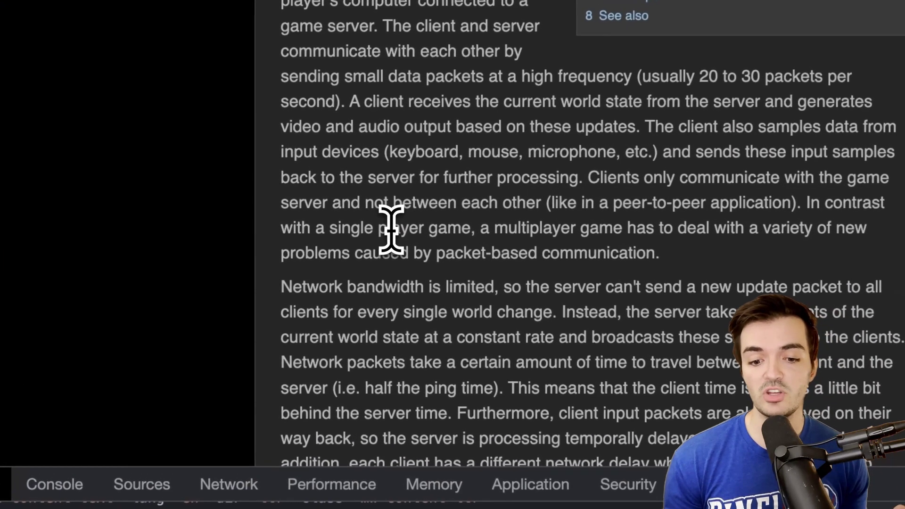
left_click_drag(349, 201, 408, 209)
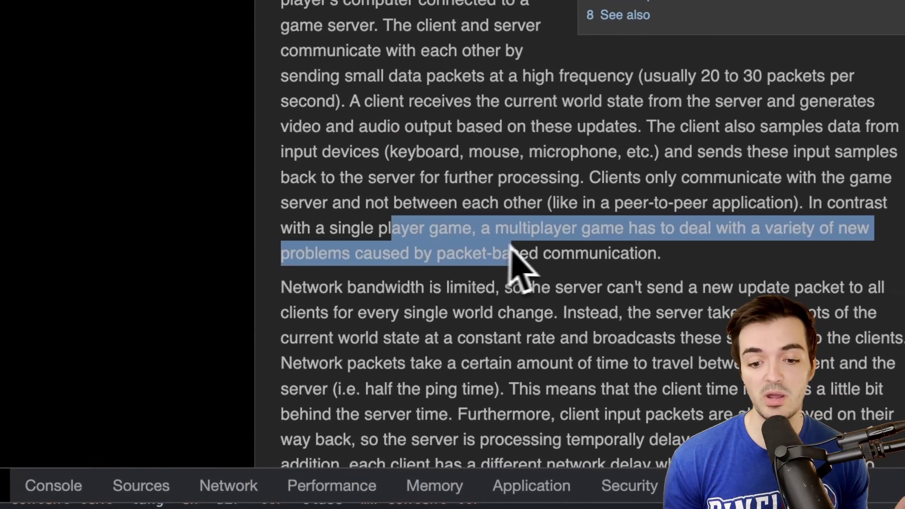
left_click(504, 239)
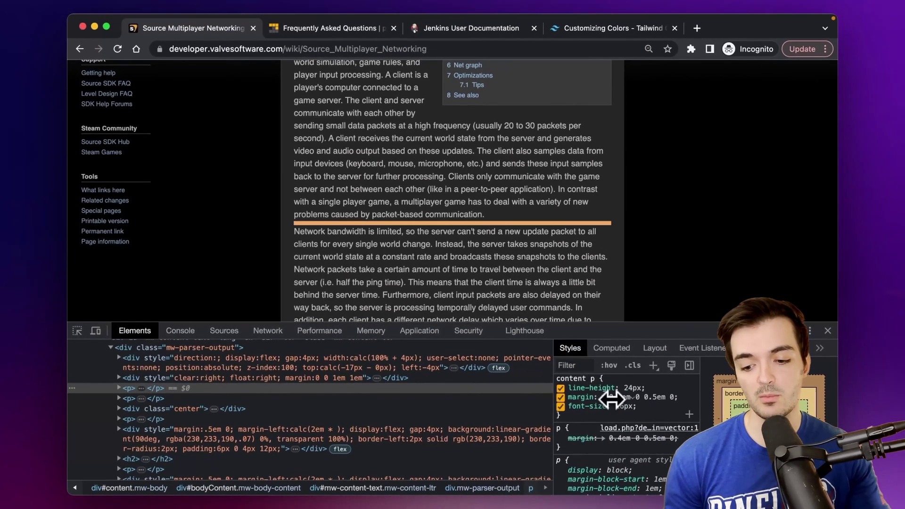
Set the paragraph margin to 24px 0 and close DevTools
left_click(611, 399)
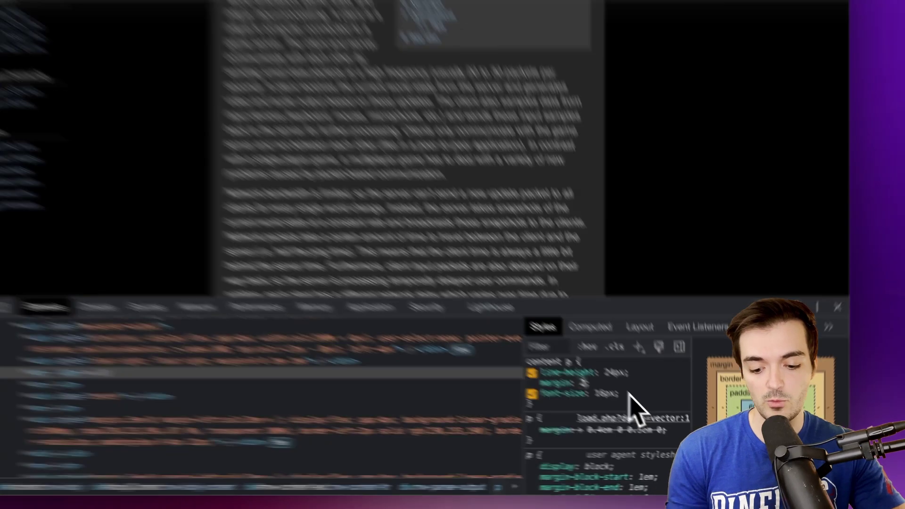
type("px")
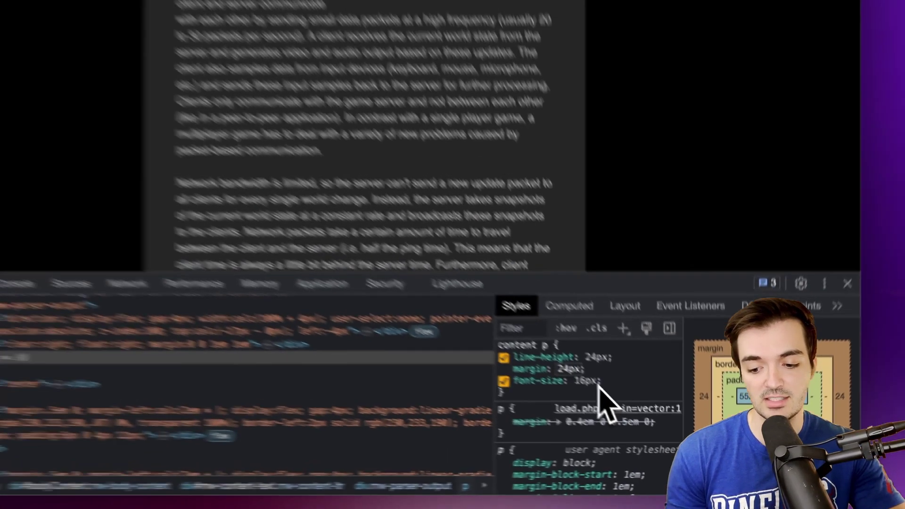
type(" 0")
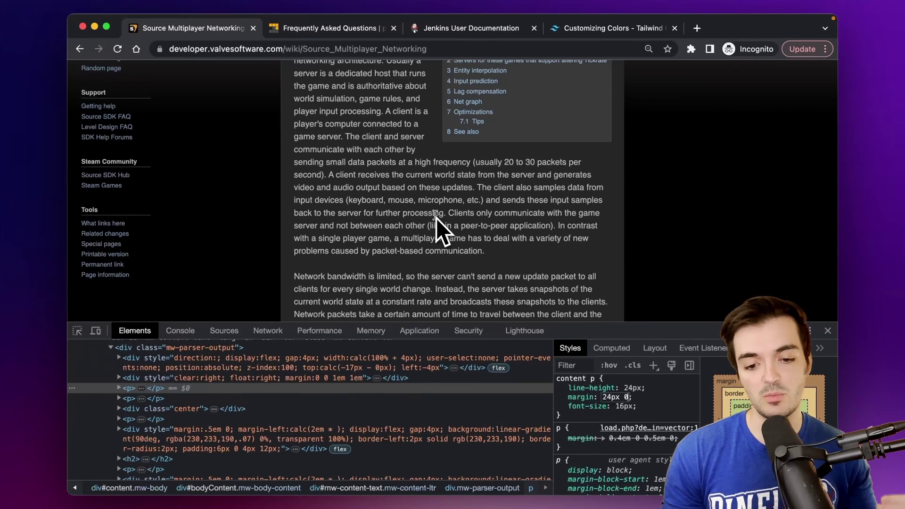
scroll(437, 218, "up", 3)
scroll(436, 219, "down", 3)
key("super+alt+i")
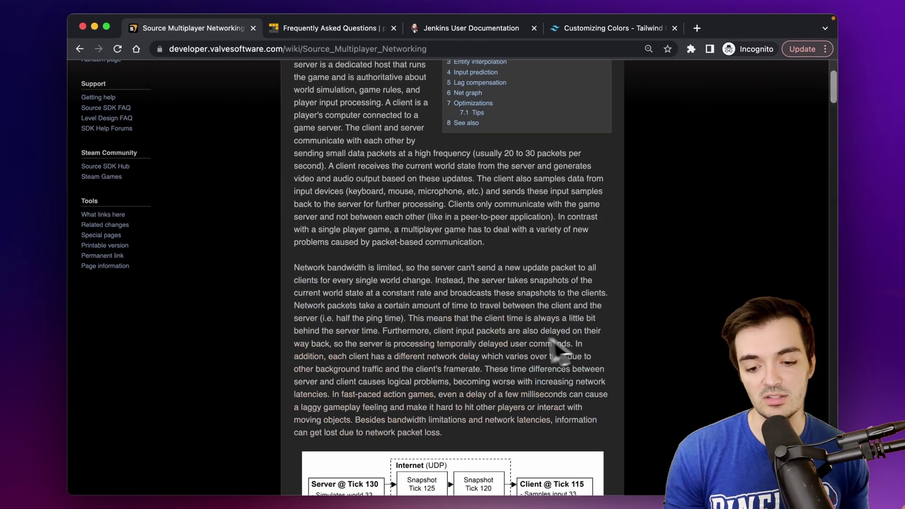
scroll(516, 339, "down", 8)
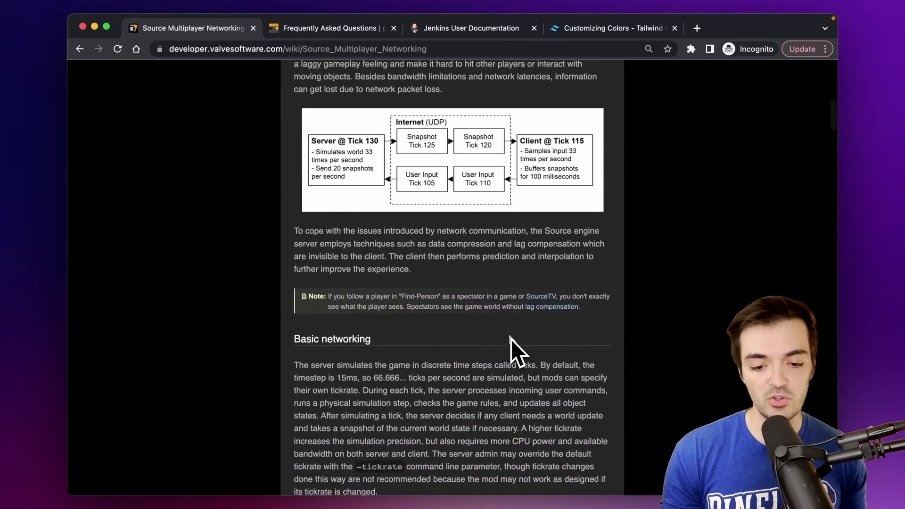
scroll(511, 338, "up", 15)
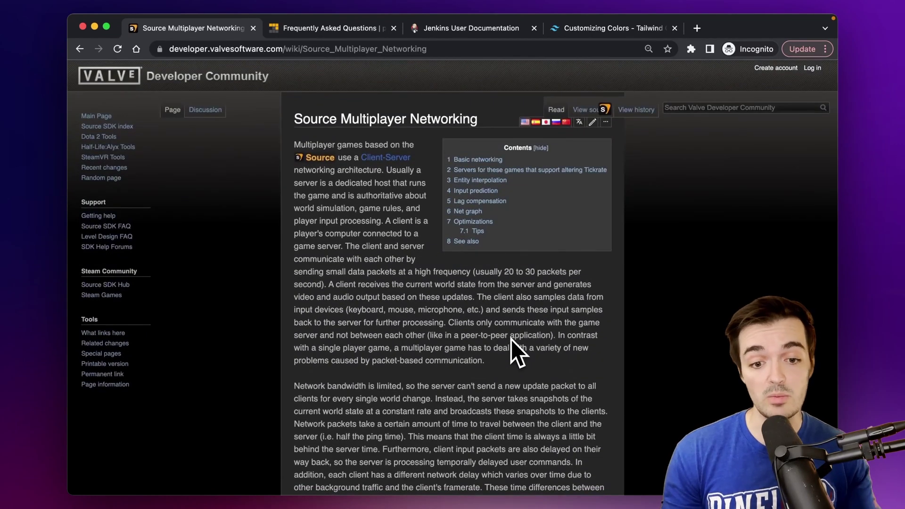
Load the original wiki page in a new incognito tab placed second
left_click(414, 49)
key("super+c")
left_click(697, 28)
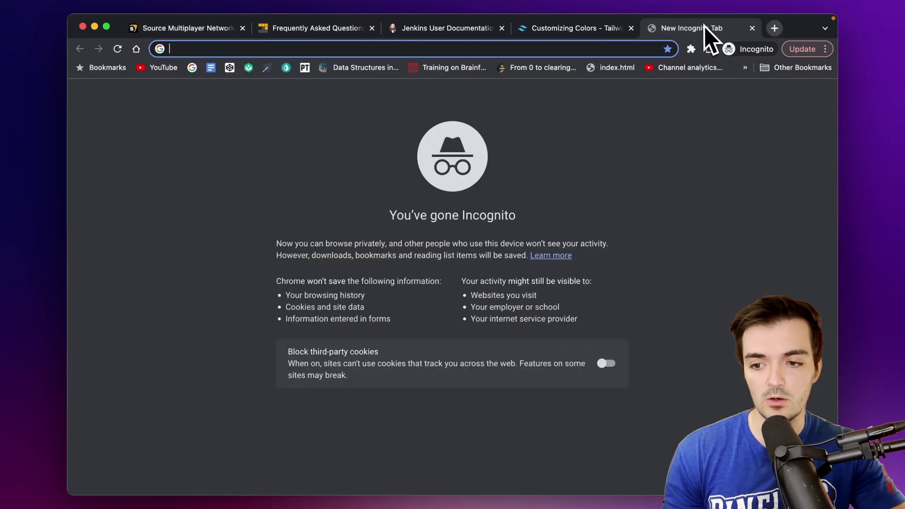
key("super+v")
key("Return")
left_click_drag(686, 28, 299, 28)
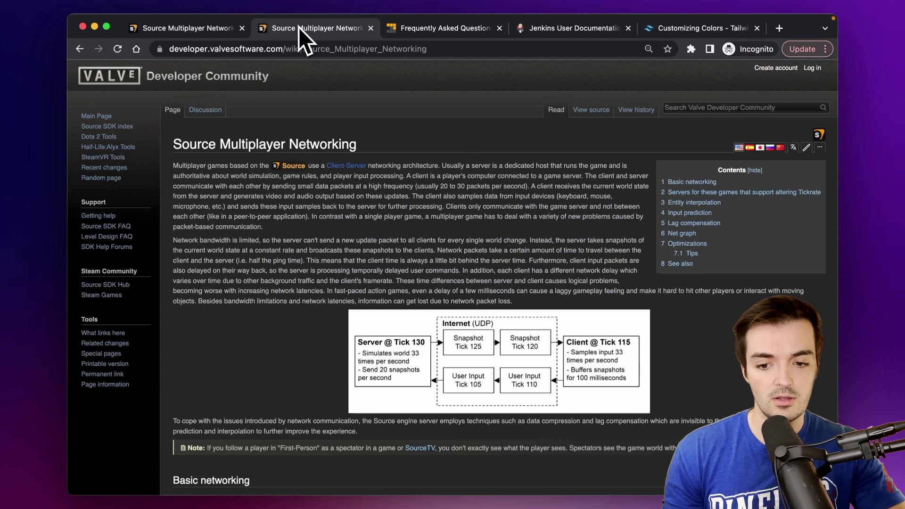
Flip between the restyled and original wiki tabs to compare, then bring up the Jenkins docs
key("super+1")
key("super+2")
key("super+1")
key("super+2")
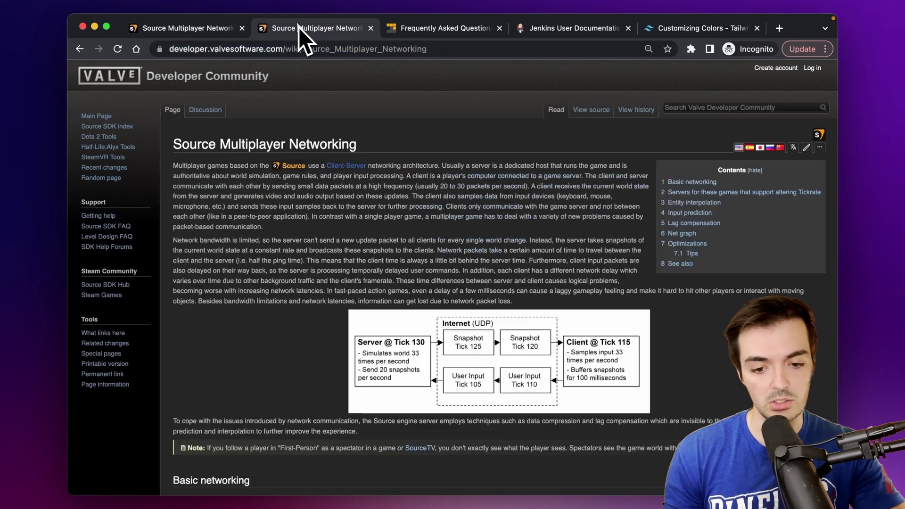
key("super+1")
key("super+2")
key("super+1")
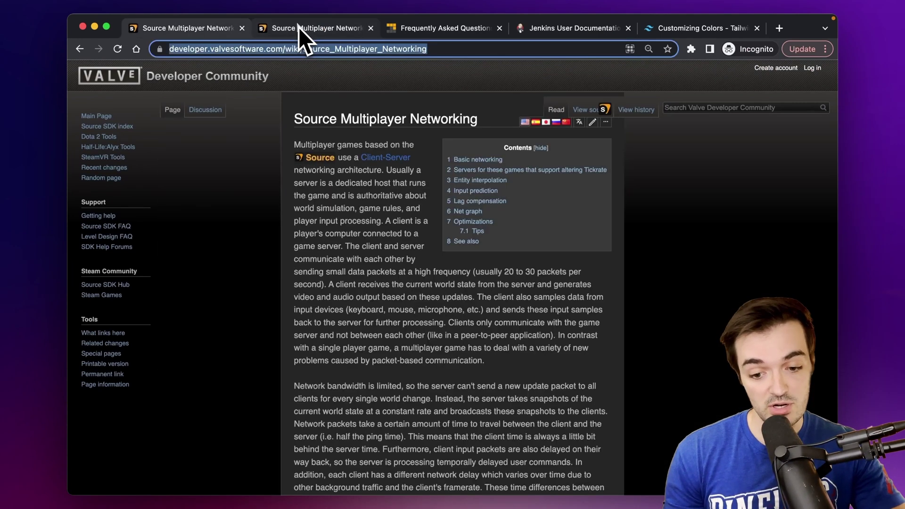
scroll(536, 225, "down", 5)
key("super+2")
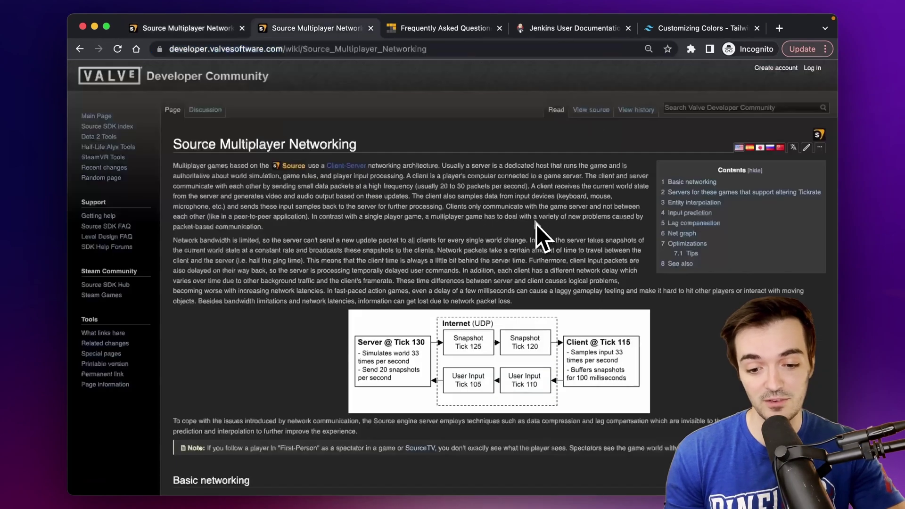
key("super+1")
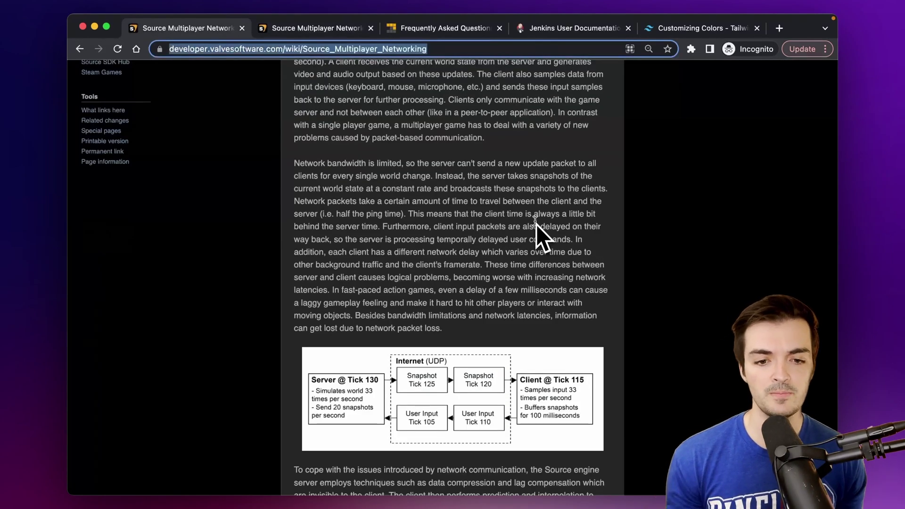
left_click(334, 28)
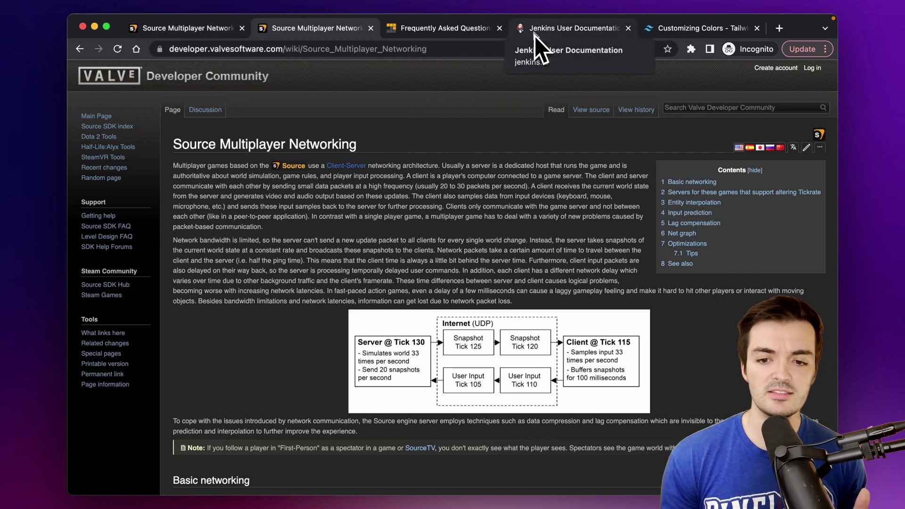
left_click_drag(534, 36, 415, 35)
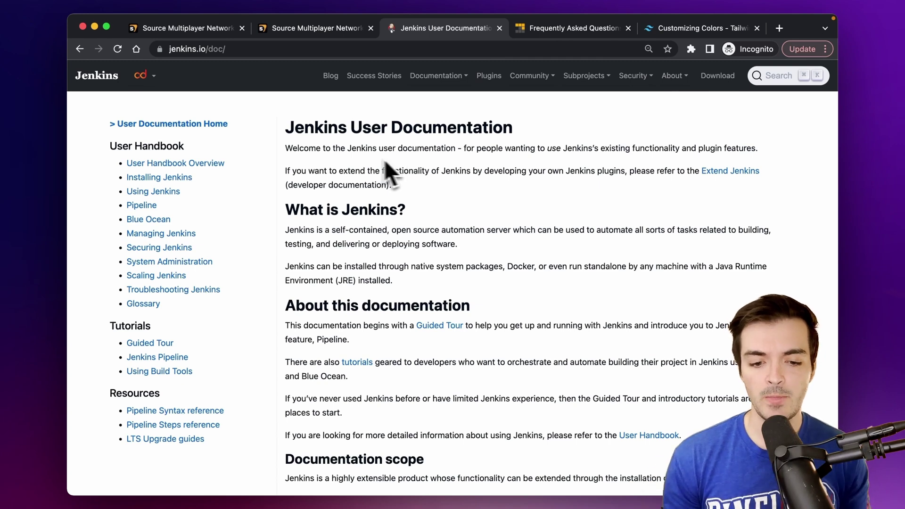
Highlight the Jenkins User Documentation heading and the welcome sentence
left_click_drag(290, 131, 518, 129)
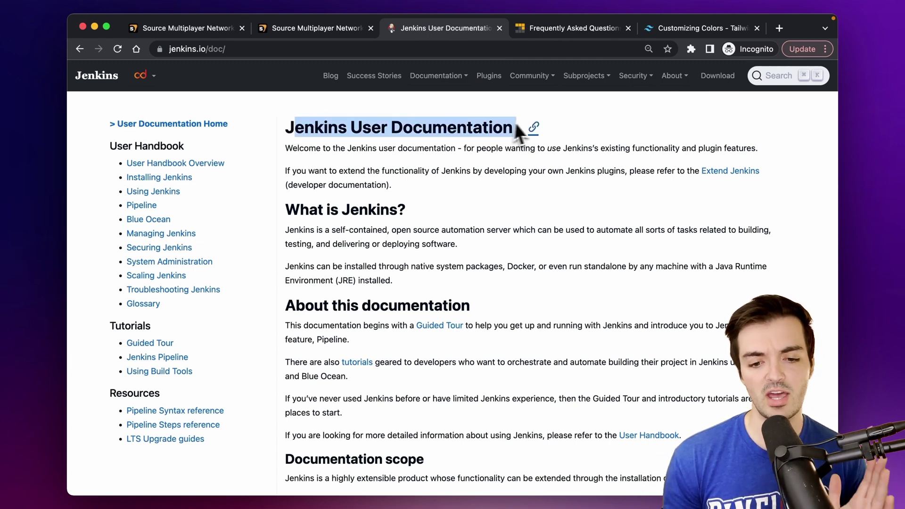
left_click(467, 162)
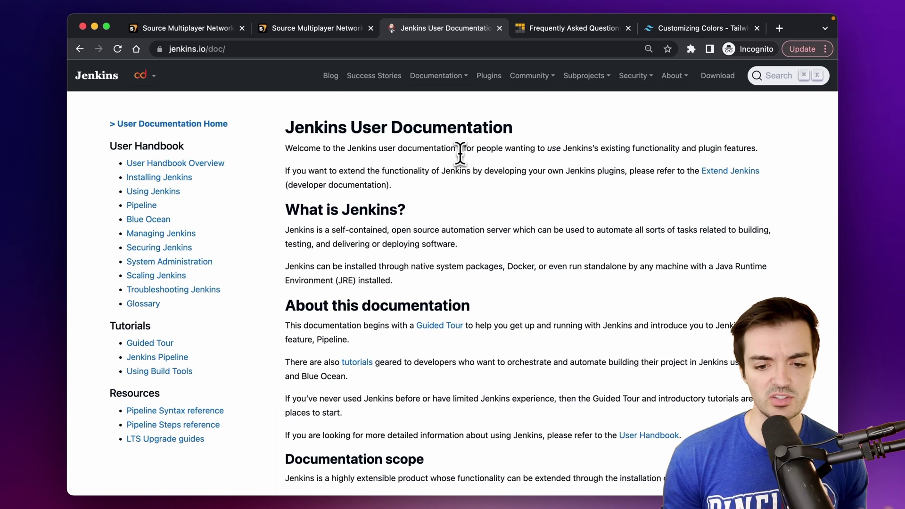
triple_click(459, 150)
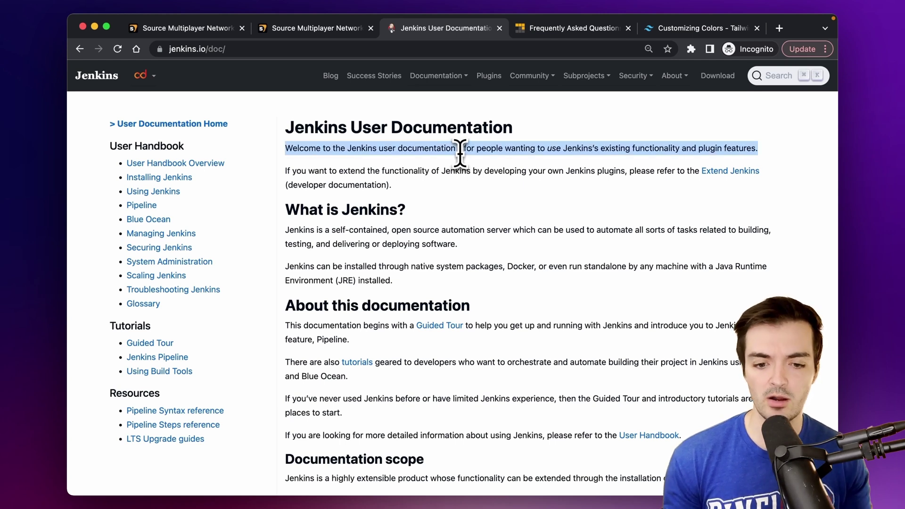
Inspect the Jenkins User Documentation h1 heading and start a new inline style
key("super+alt+i")
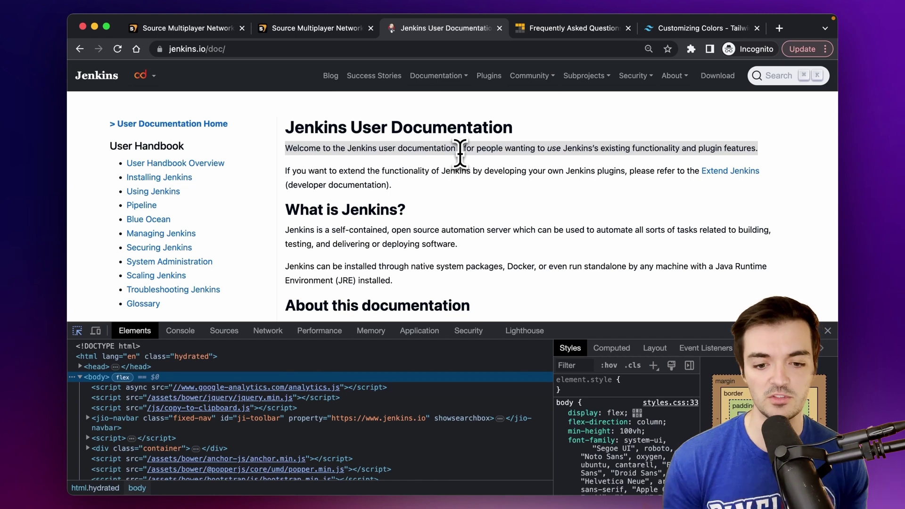
key("super+shift+c")
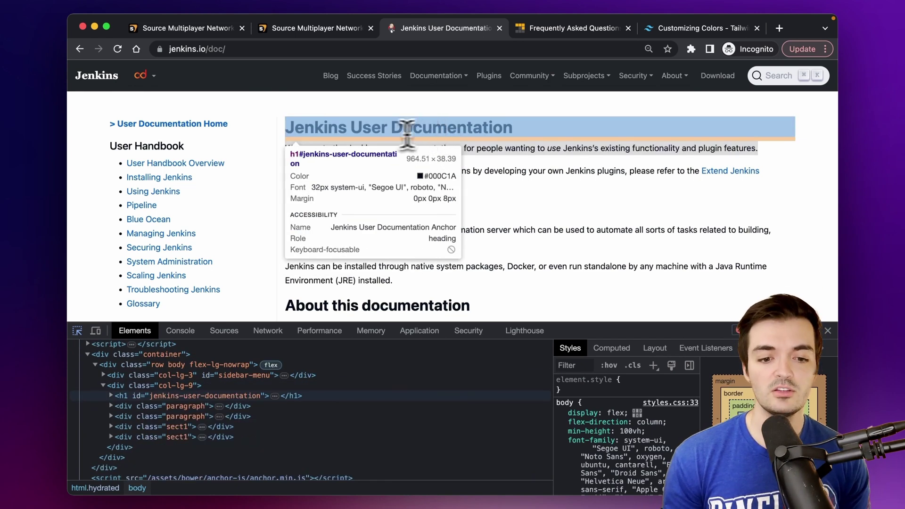
left_click(361, 133)
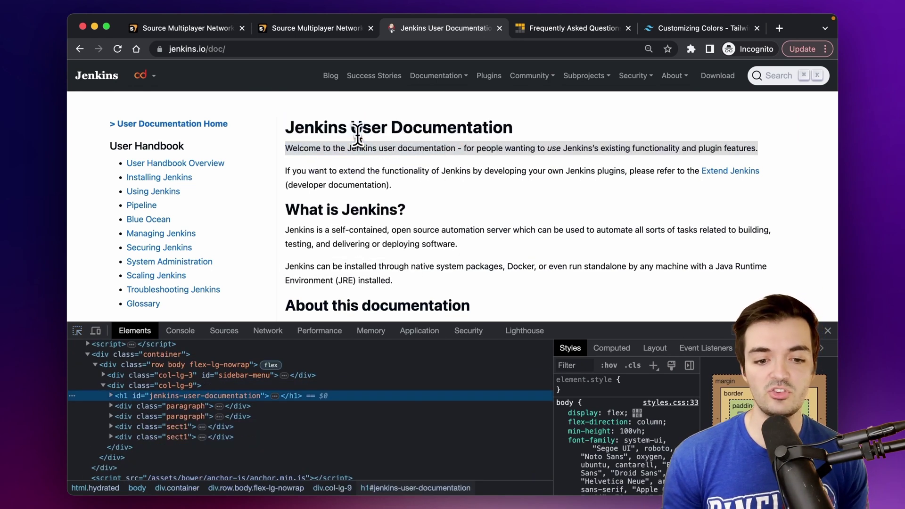
left_click(589, 383)
Give the h1 title an inline font-size of 16px
type("font-size")
key("Tab")
type("16")
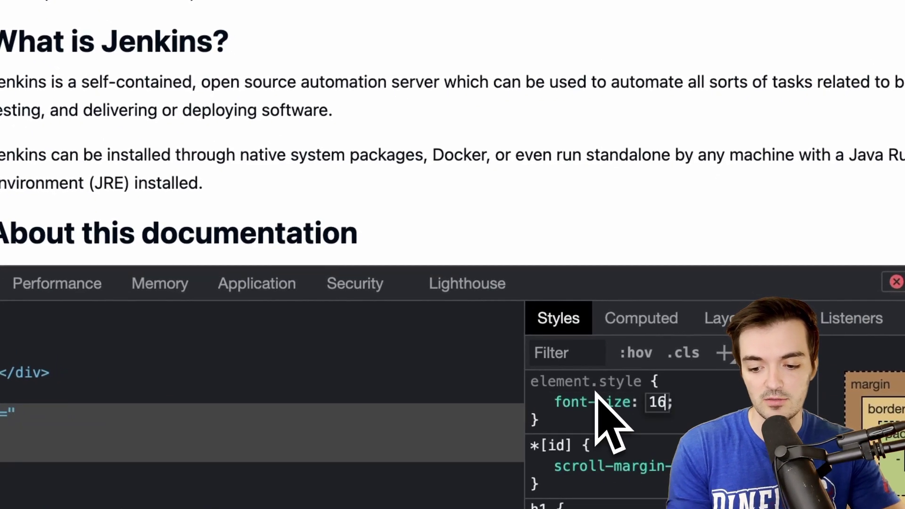
type("px")
key("Return")
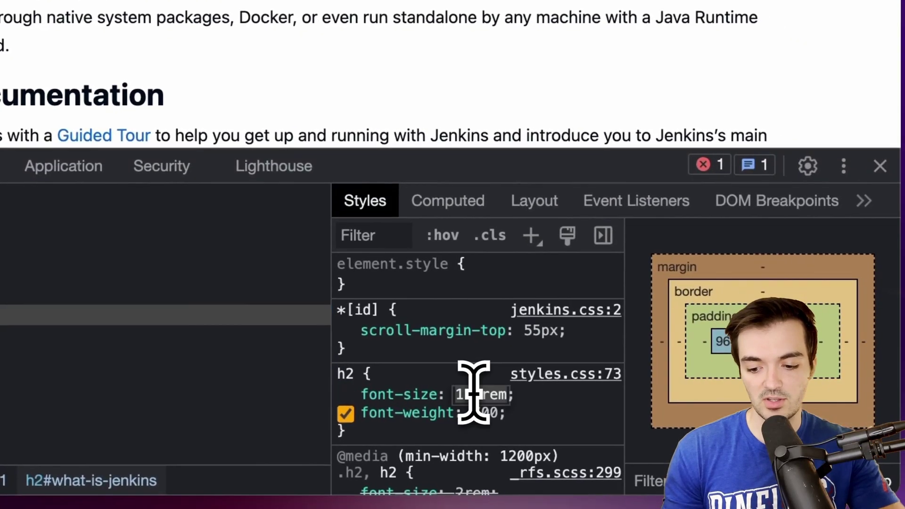
Set the h2 section headings' font-size to 16px and reselect the title's font size
left_click(472, 394)
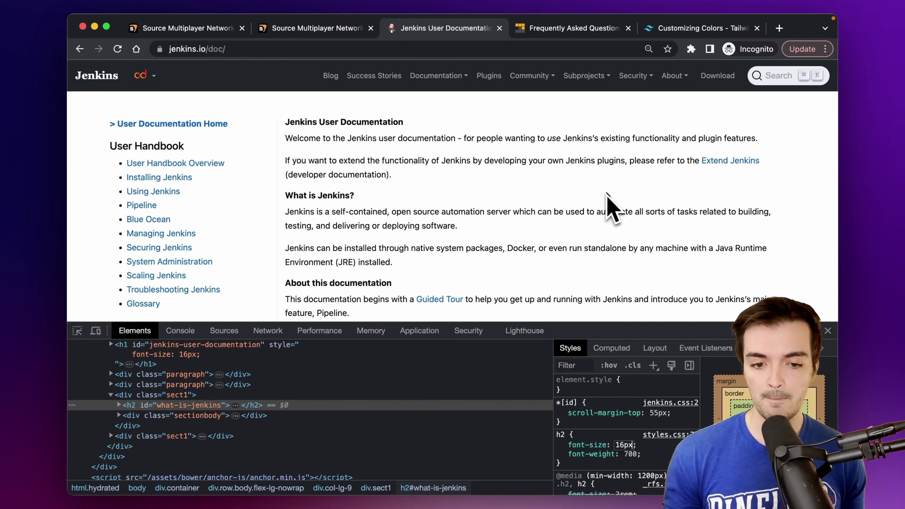
key("super+shift+c")
left_click(387, 127)
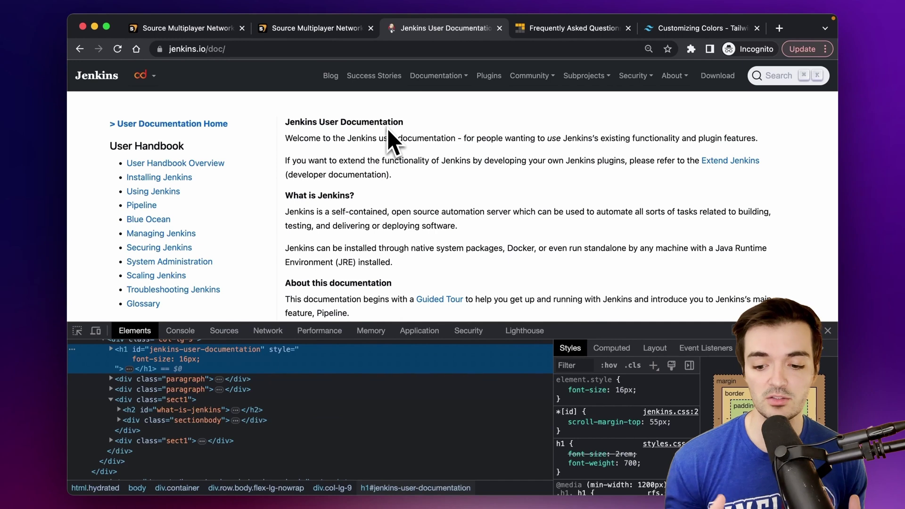
left_click(621, 389)
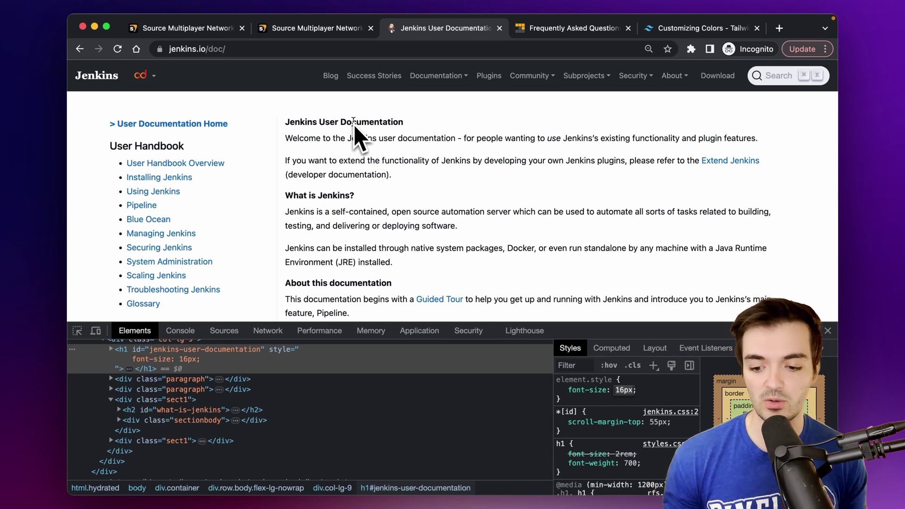
Step the title's inline font-size up from 16px to 24px
key("Up")
key("Up")
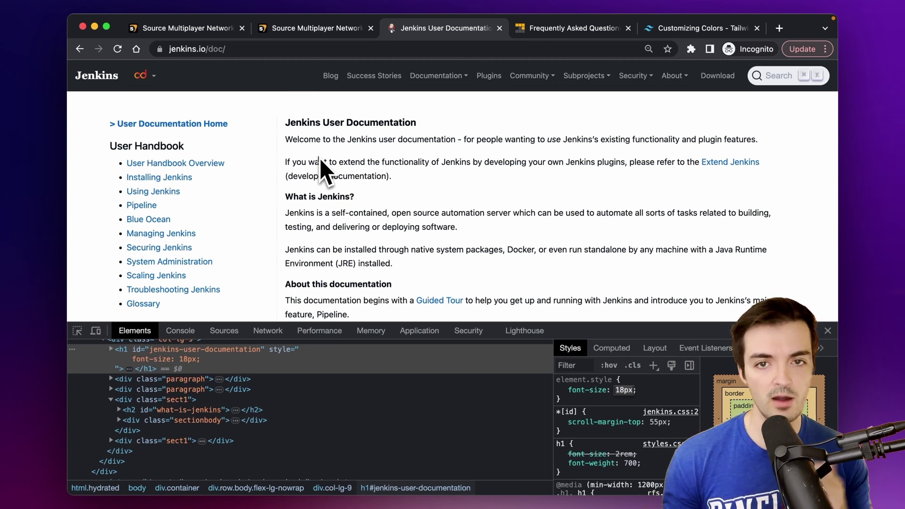
key("Up")
key("Up")
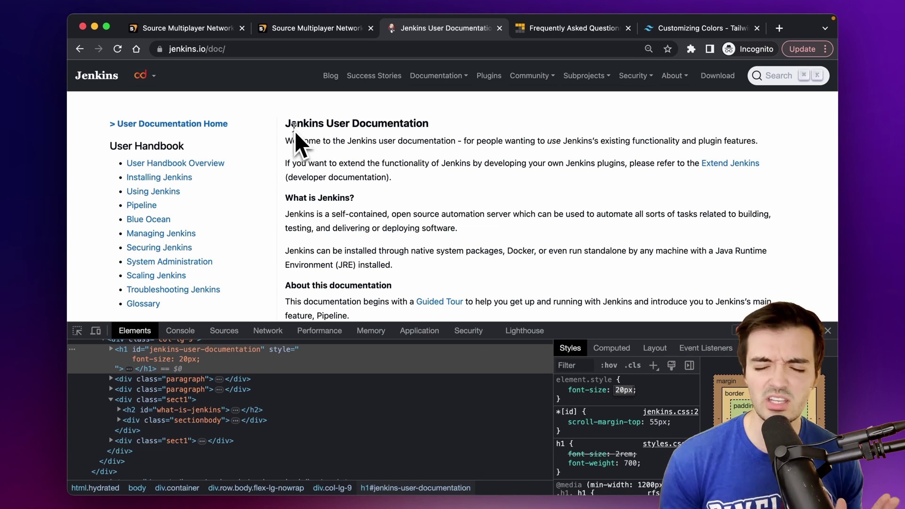
key("Up")
key("Up")
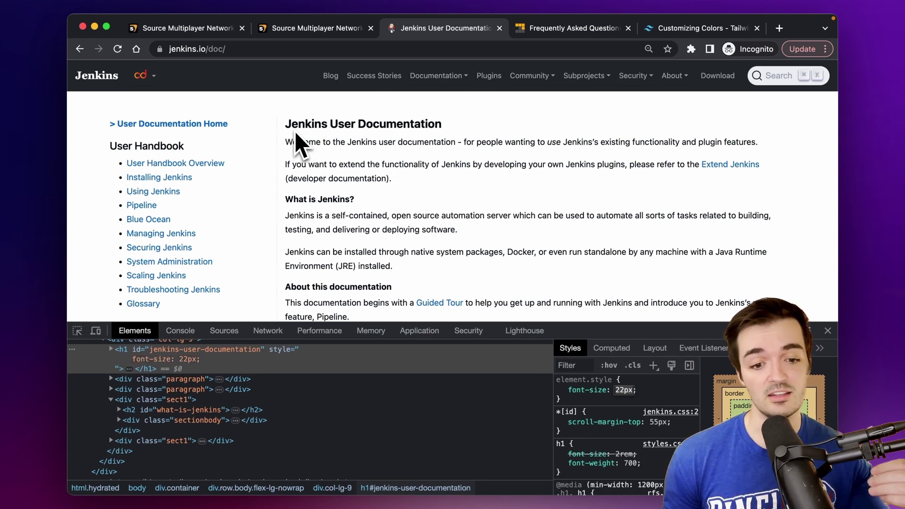
key("Up")
key("Up")
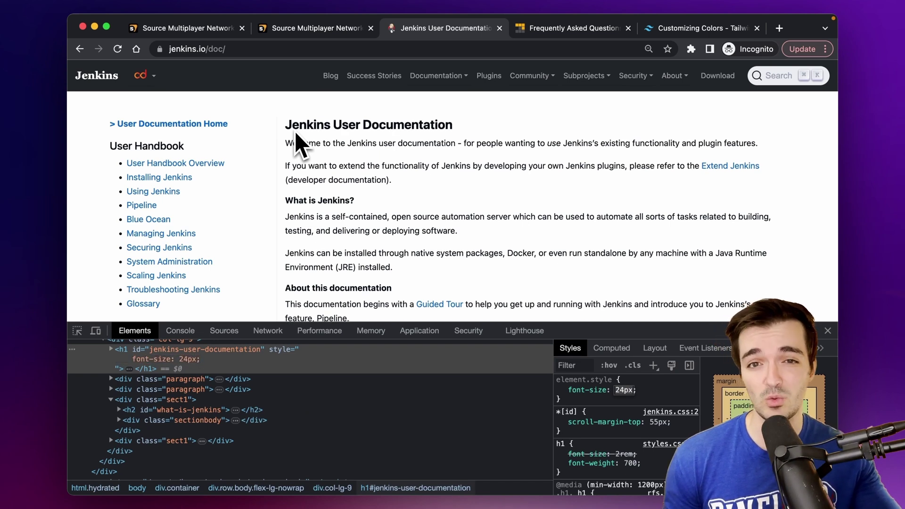
key("Down")
key("Down")
key("Down")
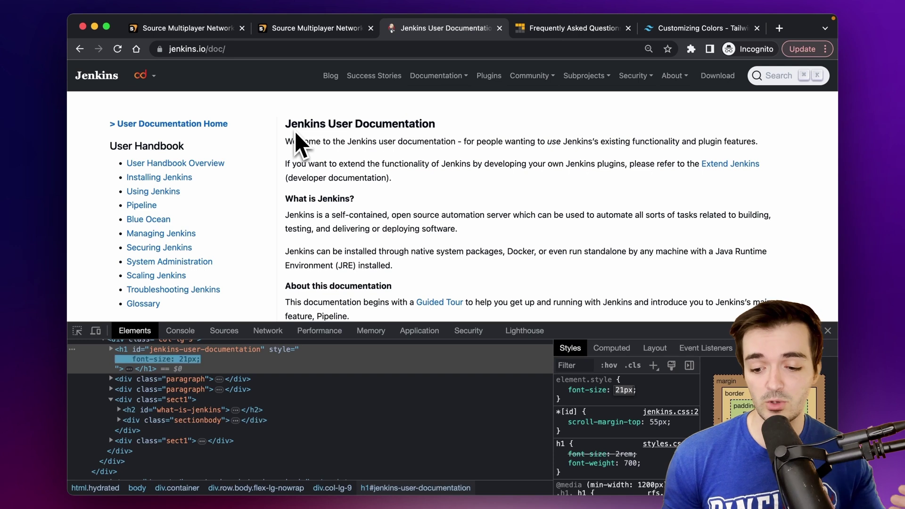
key("Up")
key("Up")
key("Up")
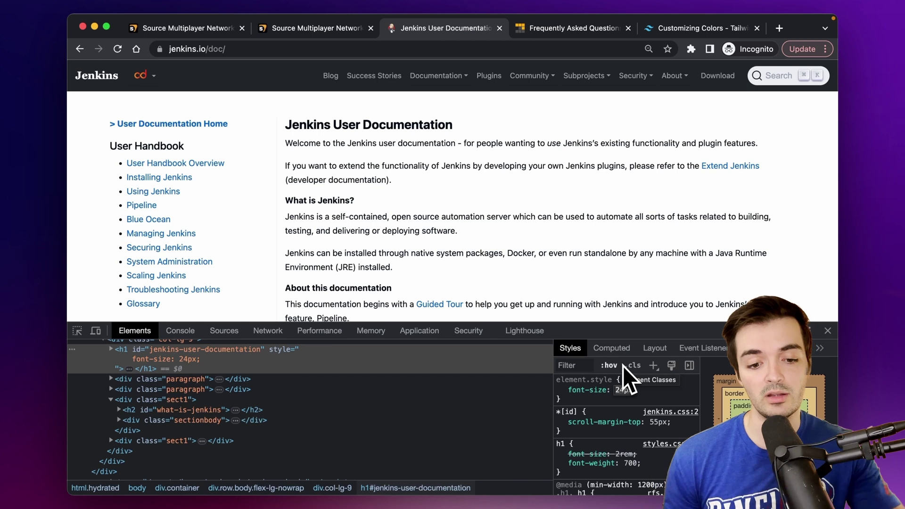
key("super+shift+c")
Give the What is Jenkins? heading an inline font-size of 24px, then lower it to 22px
left_click(322, 202)
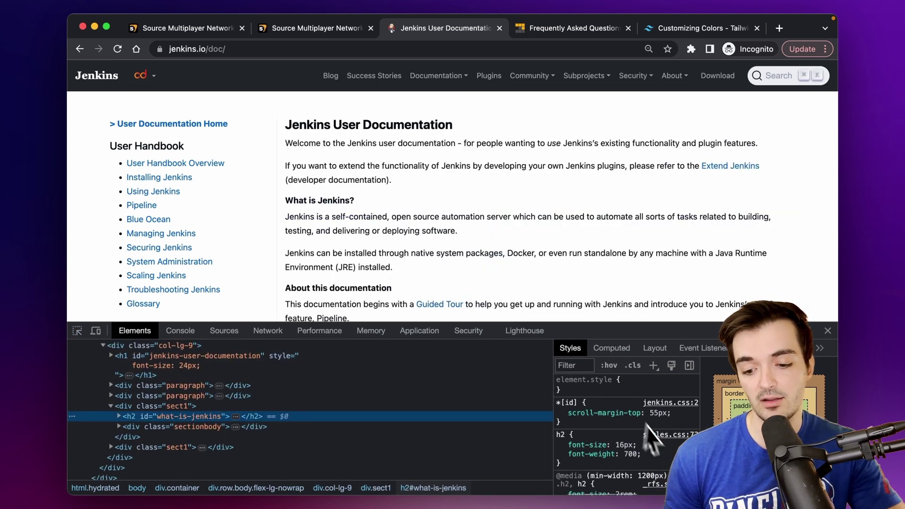
left_click(590, 380)
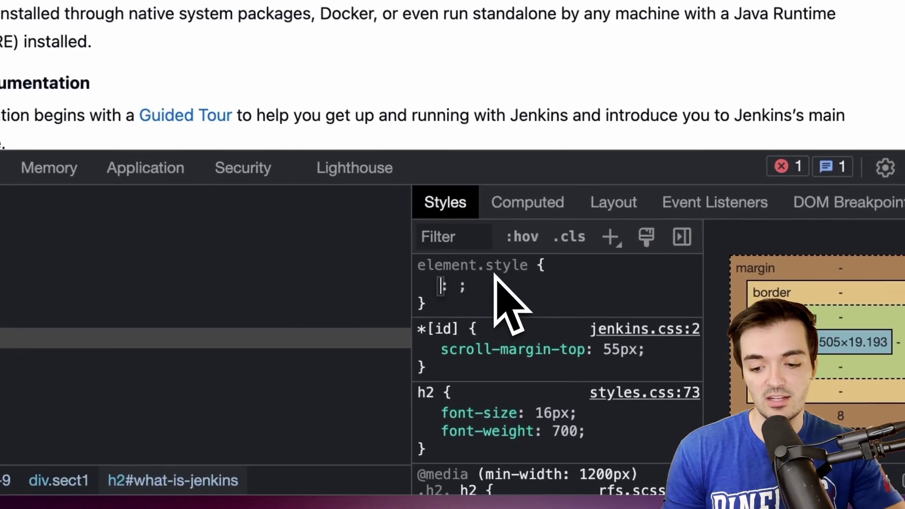
type("font-size")
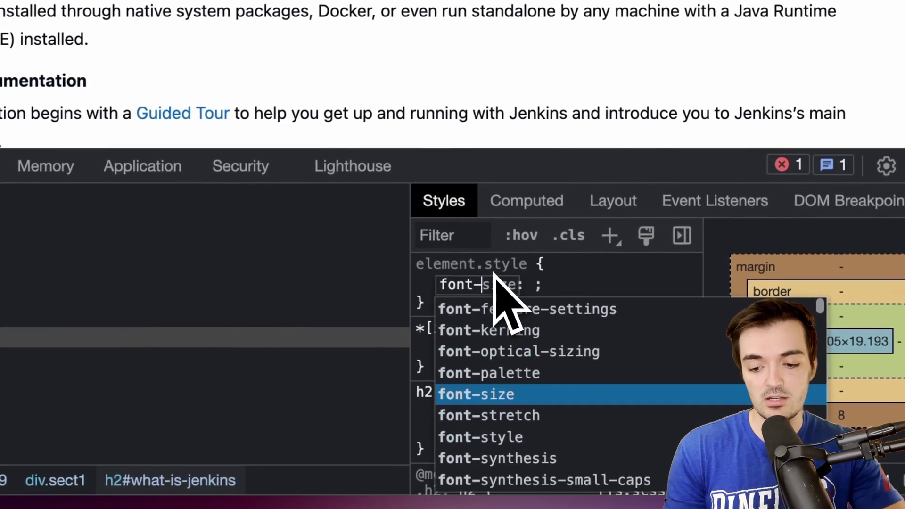
key("Tab")
type("24px")
key("Return")
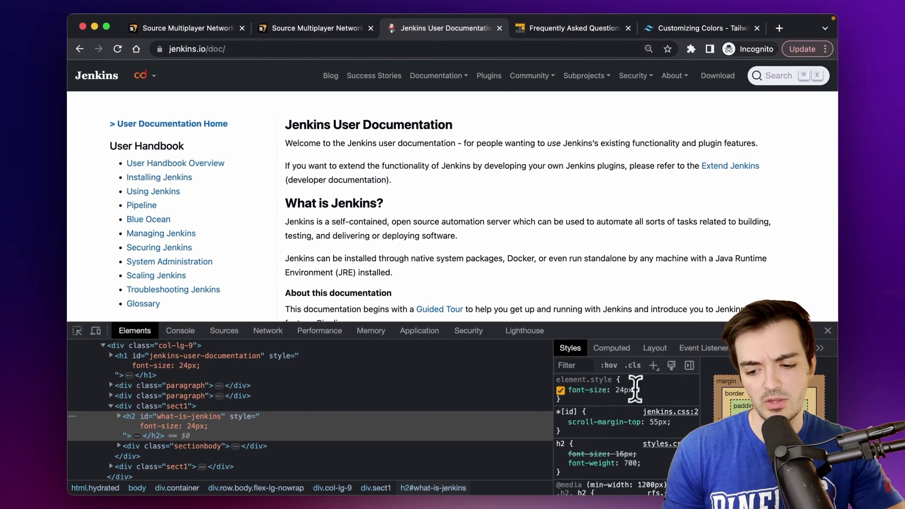
left_click(635, 389)
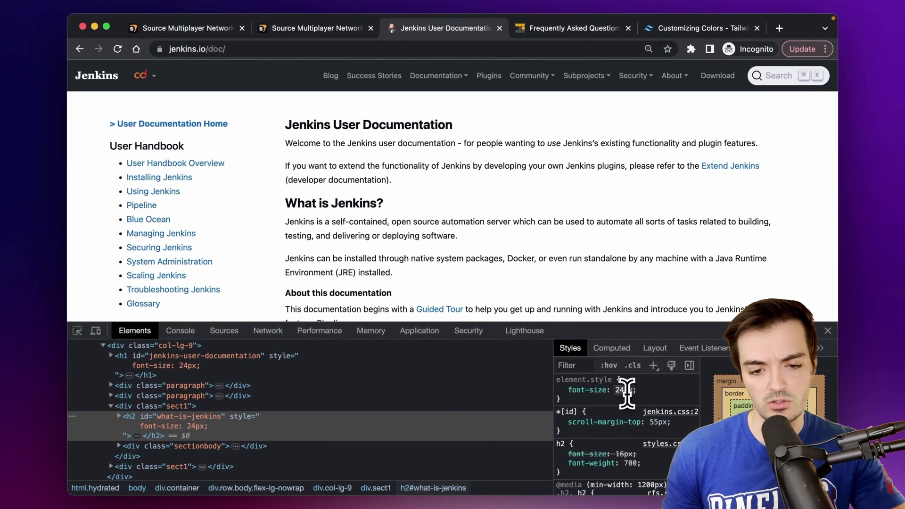
key("Down")
key("Down")
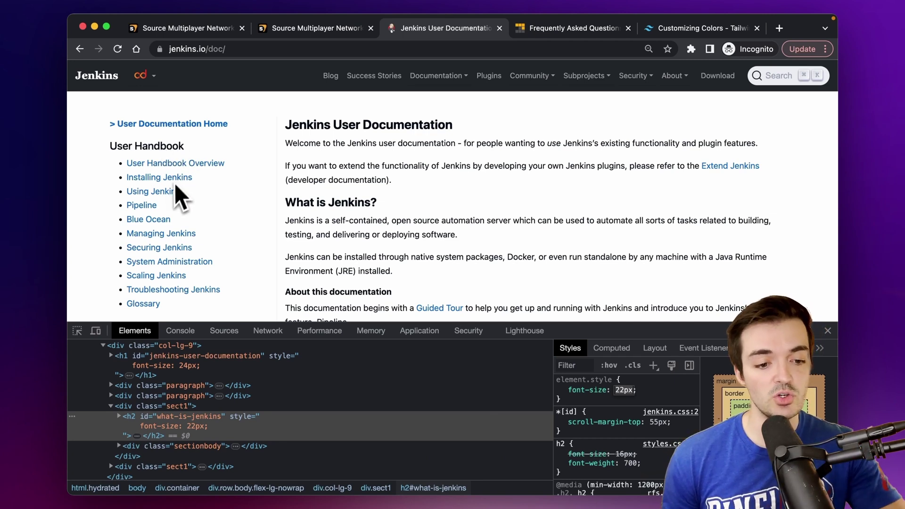
Change the User Handbook h5 font-size from 1.25rem to 16px, then step it down to 14px
key("super+shift+c")
left_click(170, 149)
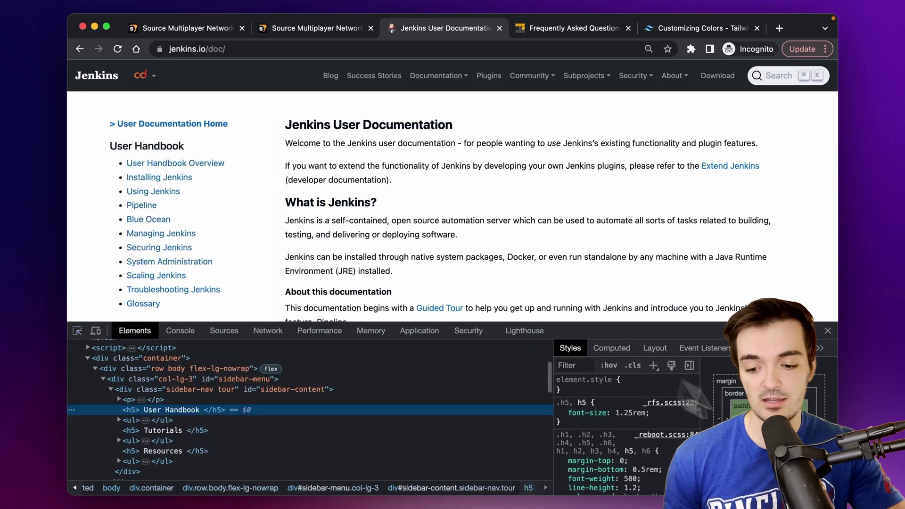
left_click(622, 413)
key("BackSpace")
type("16px")
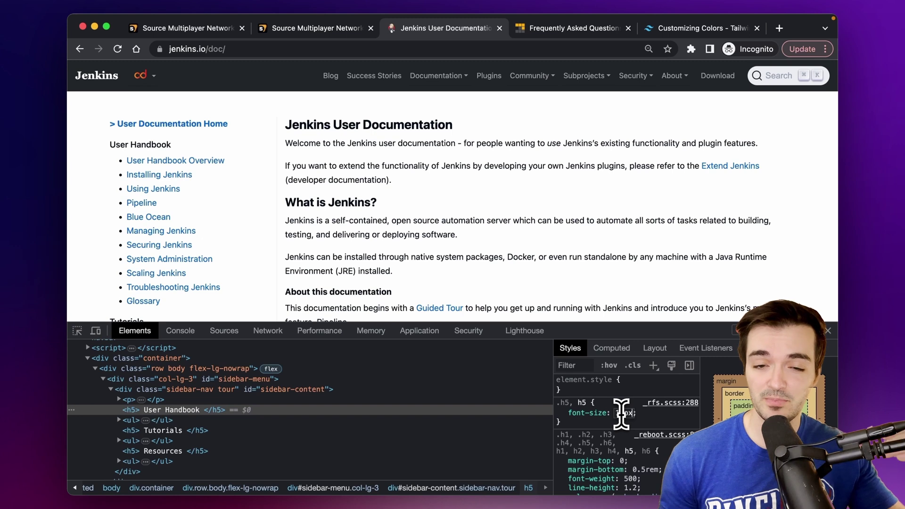
key("Down")
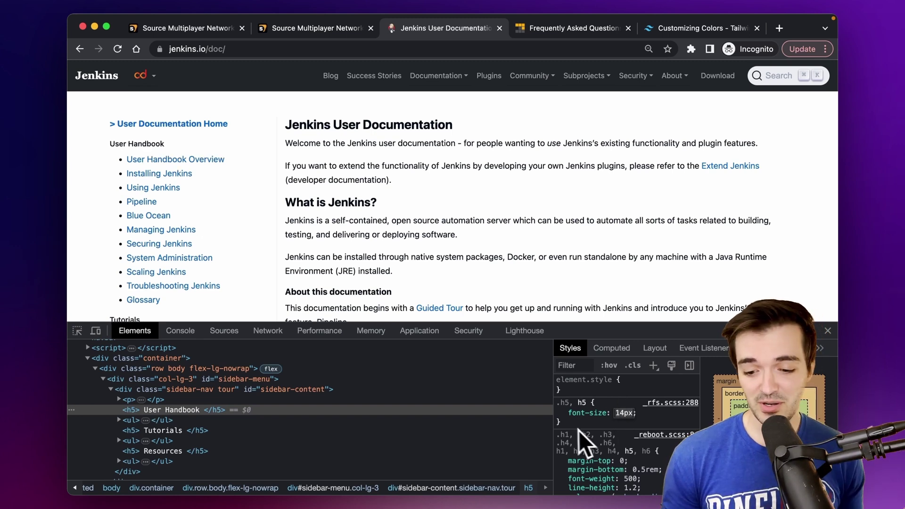
Load the original jenkins.io/doc/ page in the pnpm FAQ tab
left_click(235, 52)
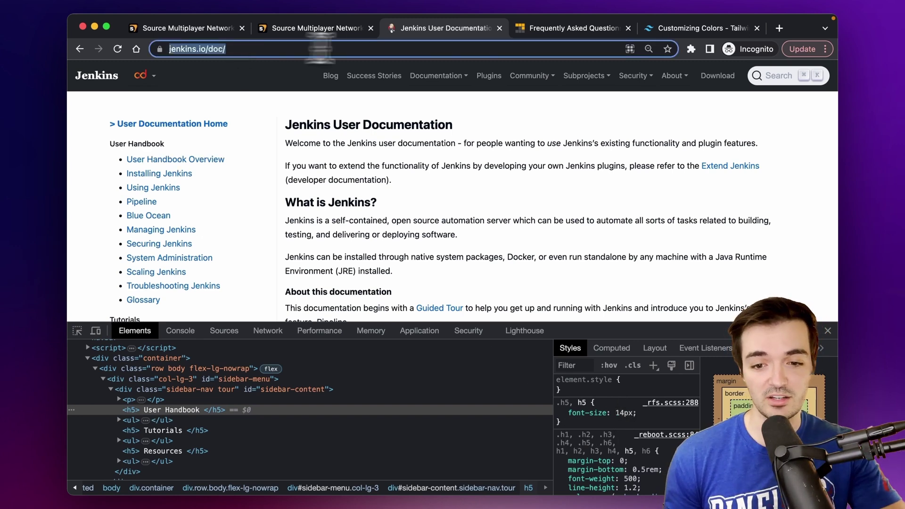
left_click(537, 29)
left_click(506, 47)
key("super+v")
key("Return")
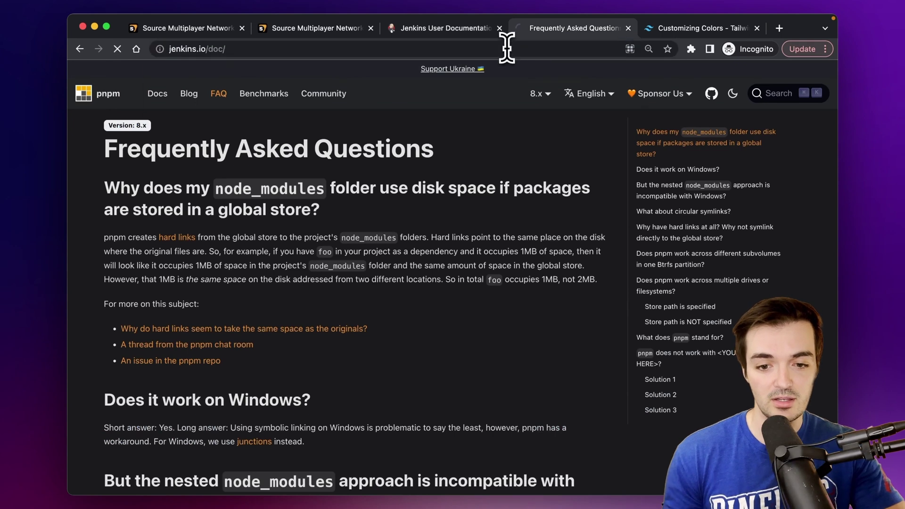
Flip between the restyled and original Jenkins docs tabs to compare them
key("ctrl+shift+Tab")
key("ctrl+Tab")
key("ctrl+shift+Tab")
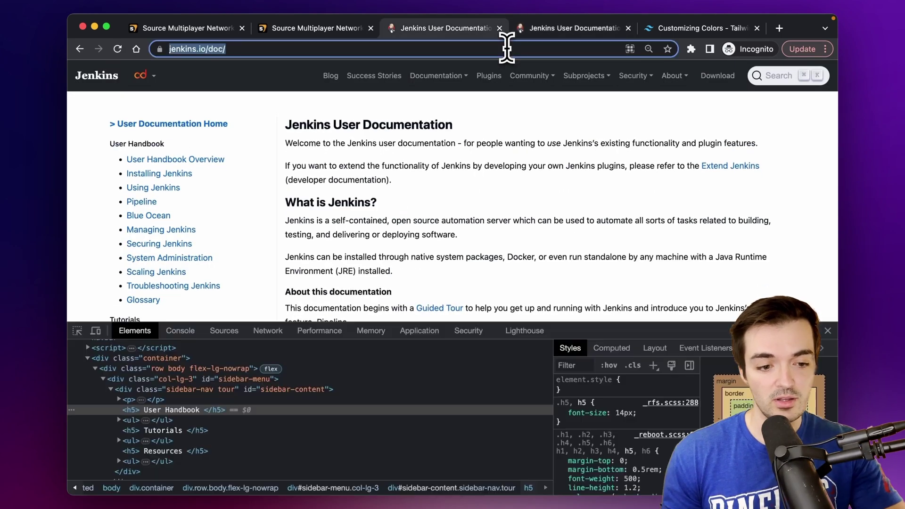
key("ctrl+Tab")
key("ctrl+shift+Tab")
key("ctrl+Tab")
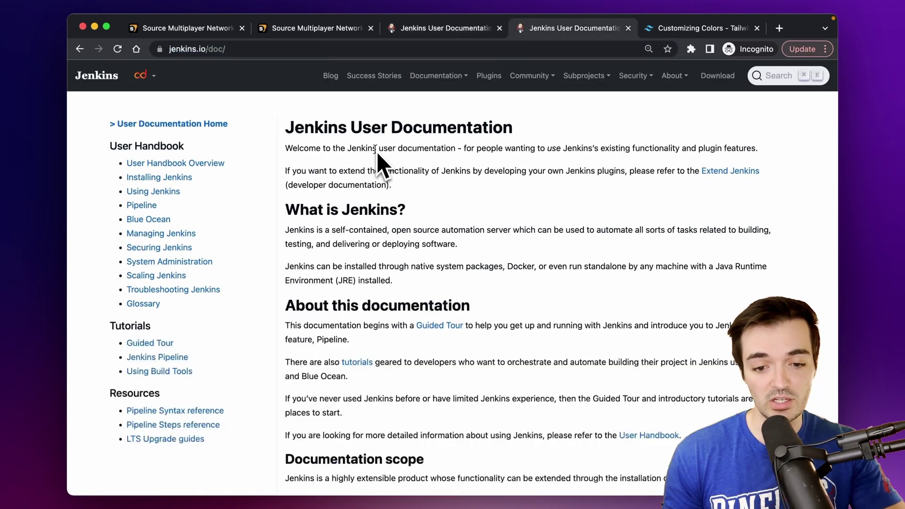
key("ctrl+shift+Tab")
key("ctrl+Tab")
key("ctrl+shift+Tab")
key("ctrl+Tab")
key("ctrl+shift+Tab")
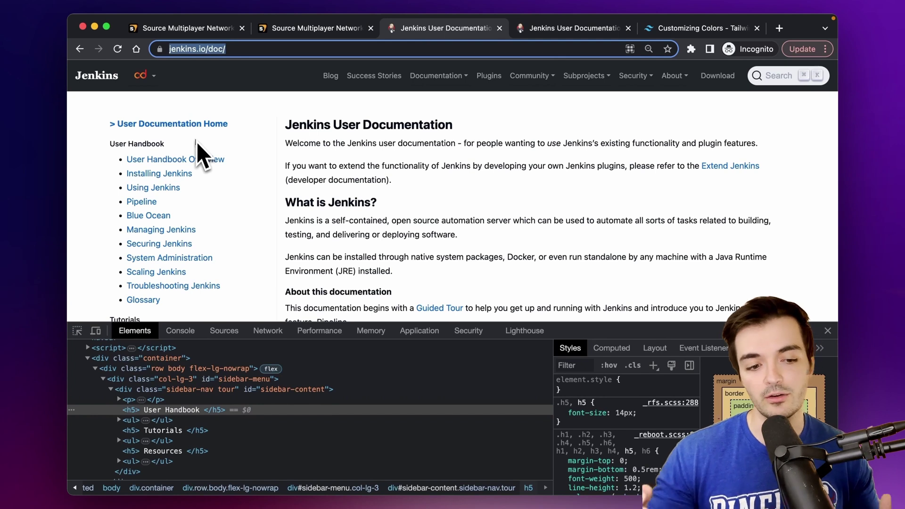
right_click(196, 142)
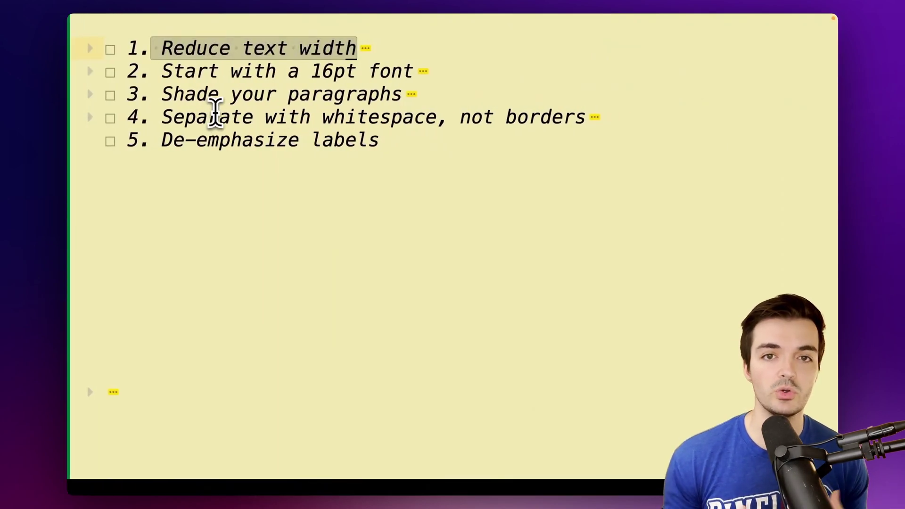
Highlight tip 2, 'Start with a 16pt font', in the notes outline
left_click_drag(162, 70, 410, 72)
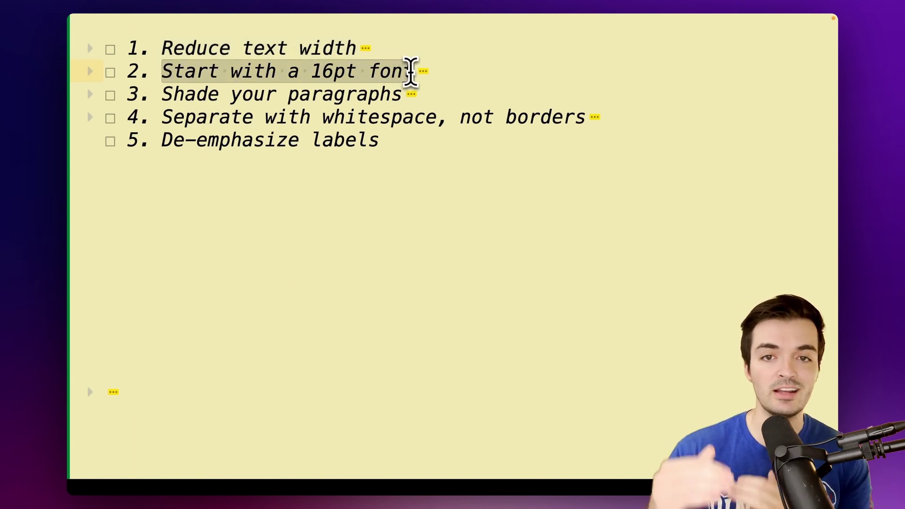